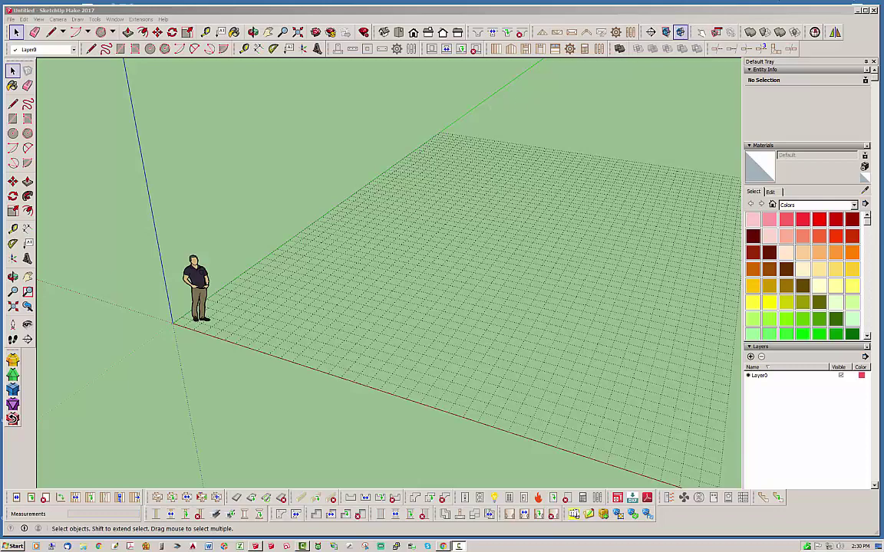
Step: Examine the ThoughtCo article on quoins, including the Florentine corner and Uppark Mansion photos
mouse_move(883, 31)
mouse_down()
mouse_move(445, 58)
mouse_move(463, 63)
mouse_up()
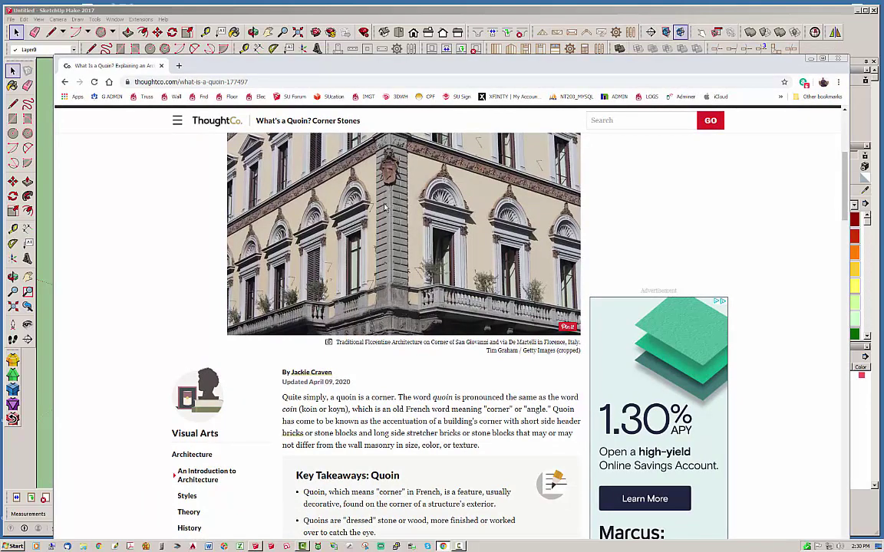
scroll(837, 246, down, 5)
drag(837, 246, 846, 327)
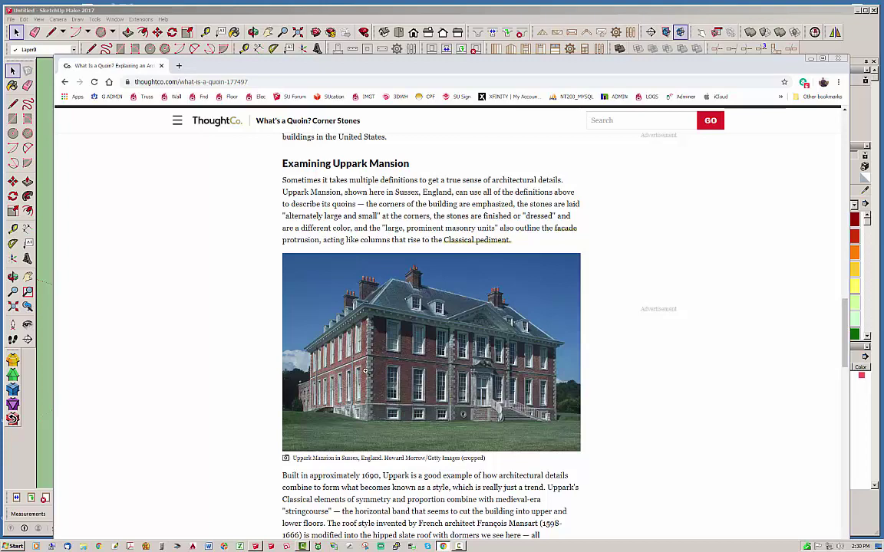
drag(407, 70, 883, 69)
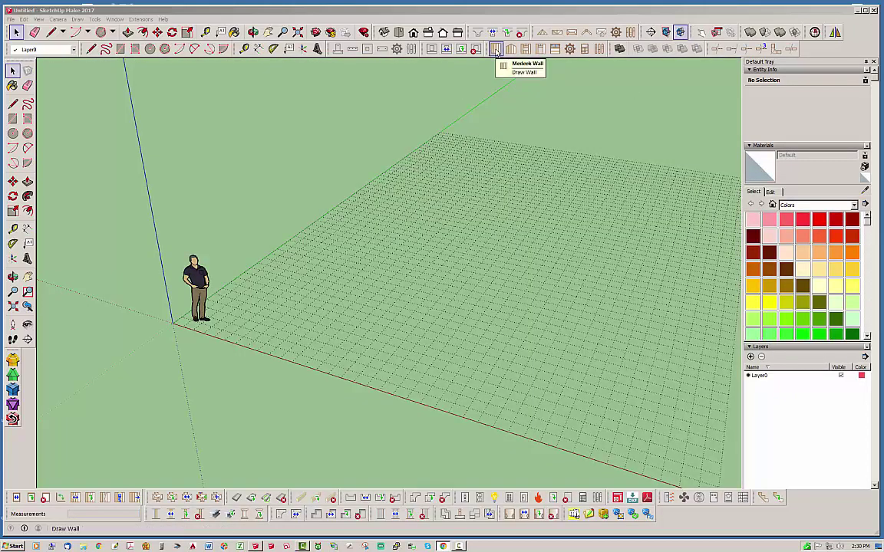
Step: Start a rectangular wall assembly with 3.5 in. cladding thickness, a 1 in. cladding gap and Red Brick cladding material
click(525, 9)
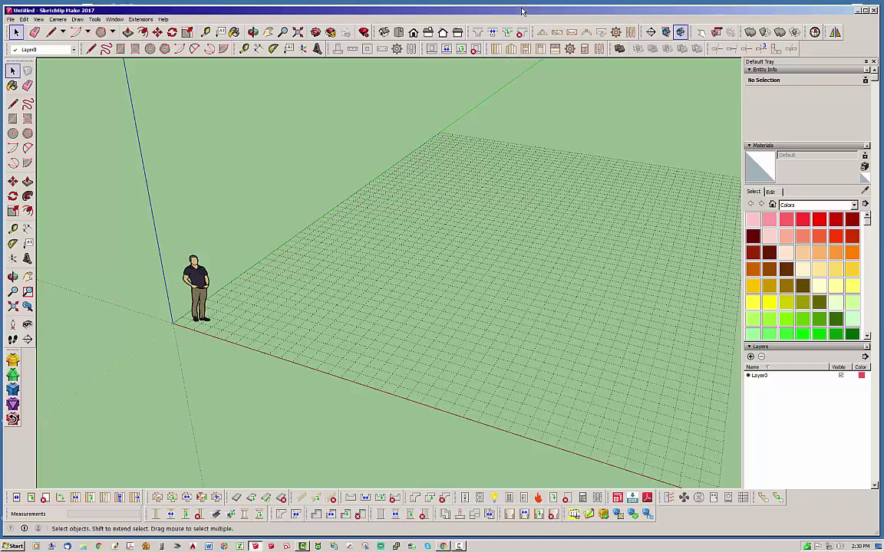
click(496, 47)
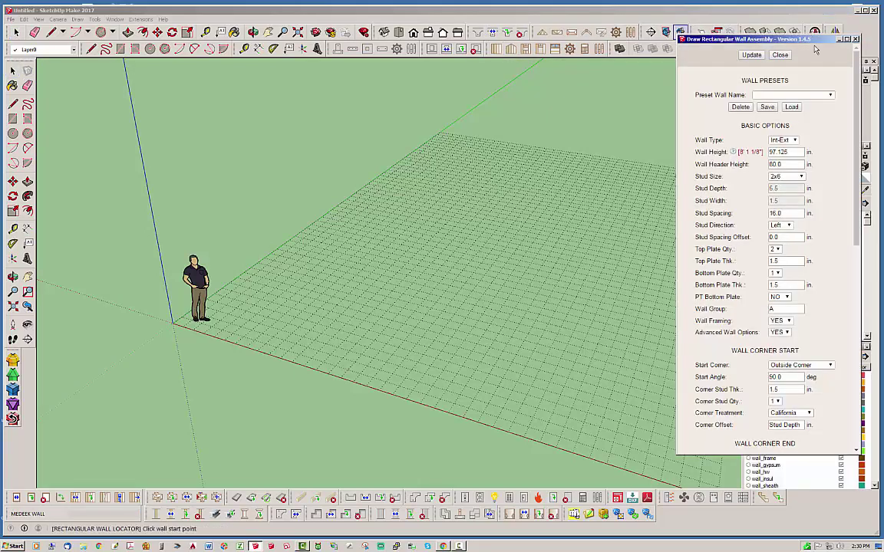
drag(807, 42, 785, 46)
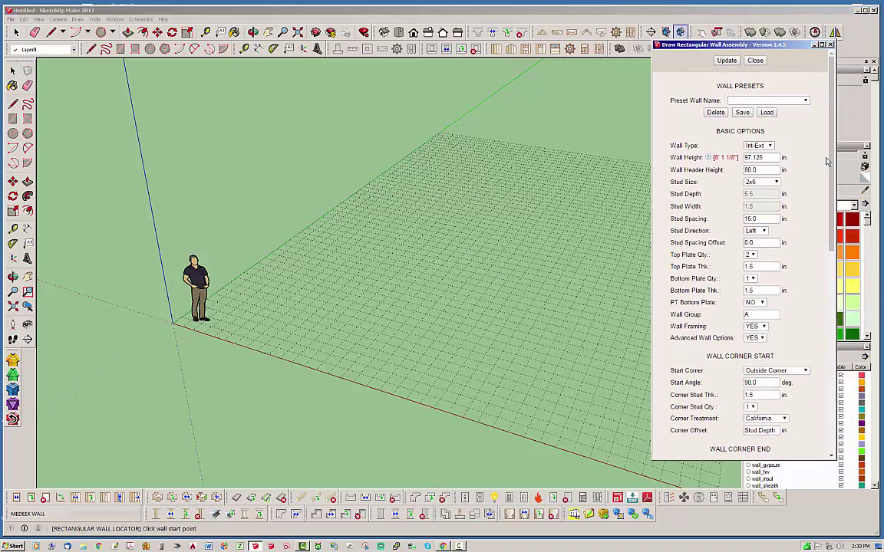
drag(832, 162, 844, 346)
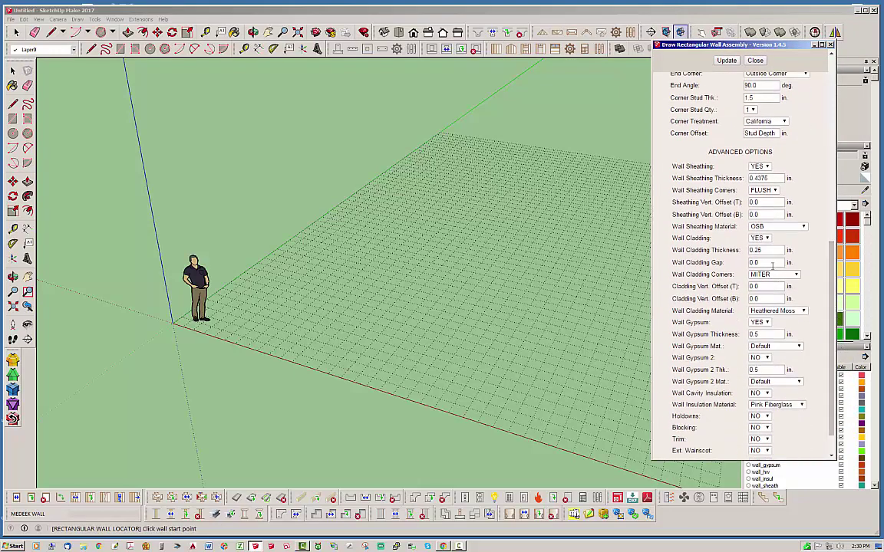
drag(766, 251, 735, 250)
text(3)
double_click(763, 263)
text(1)
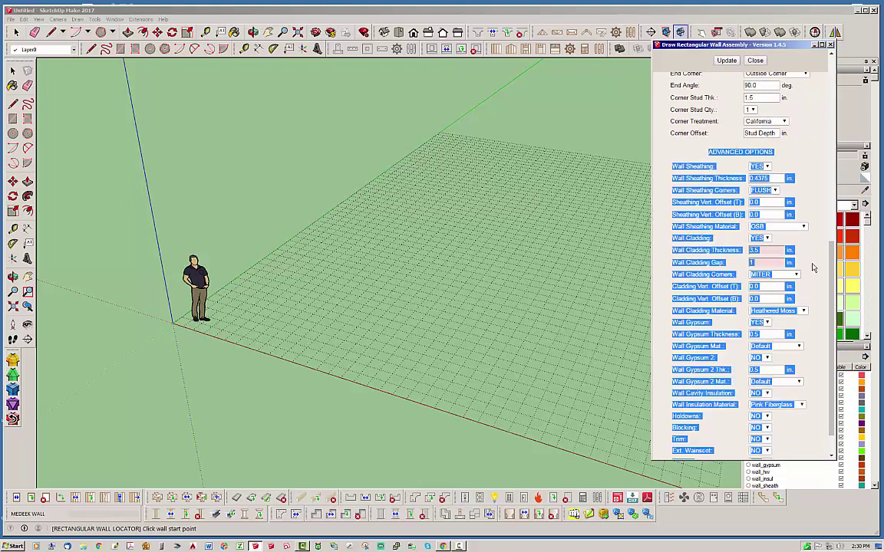
scroll(831, 294, down, 1)
click(804, 284)
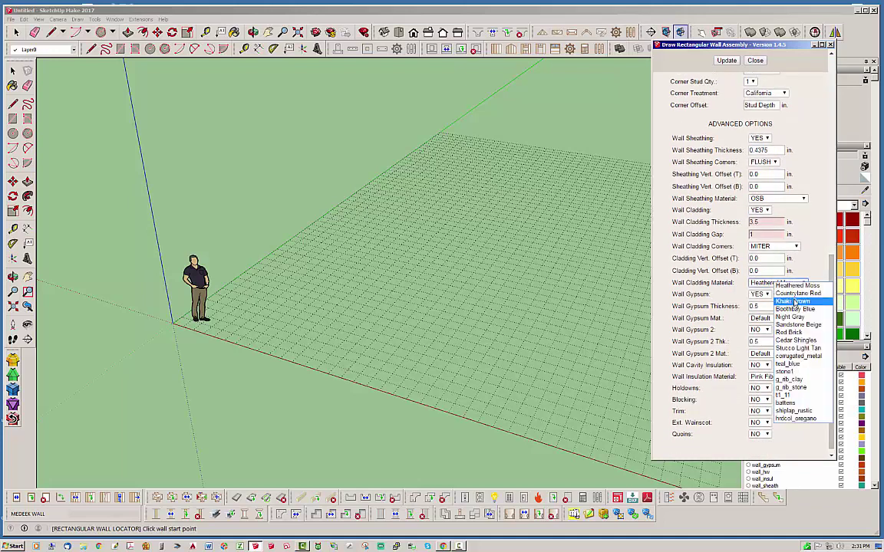
click(790, 333)
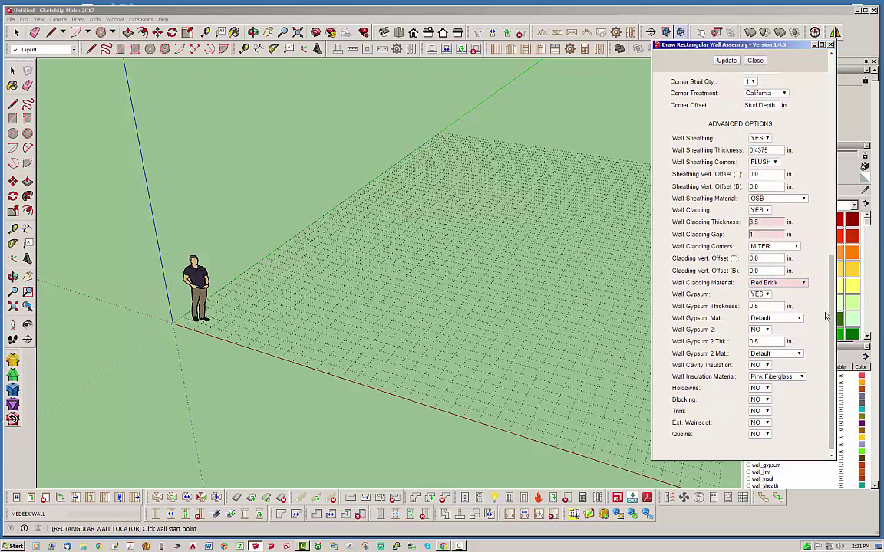
Step: Turn on quoins in Style A and apply the updated wall parameters
scroll(750, 288, down, 1)
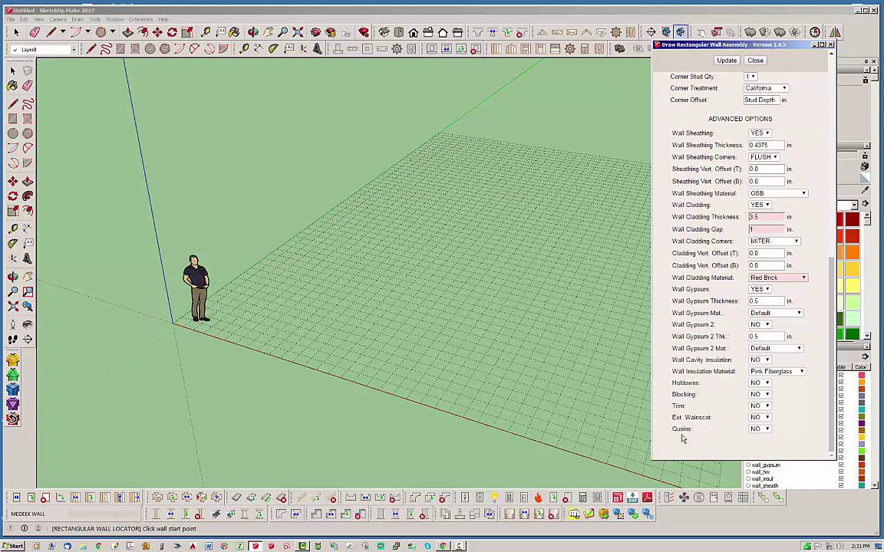
click(760, 429)
click(760, 439)
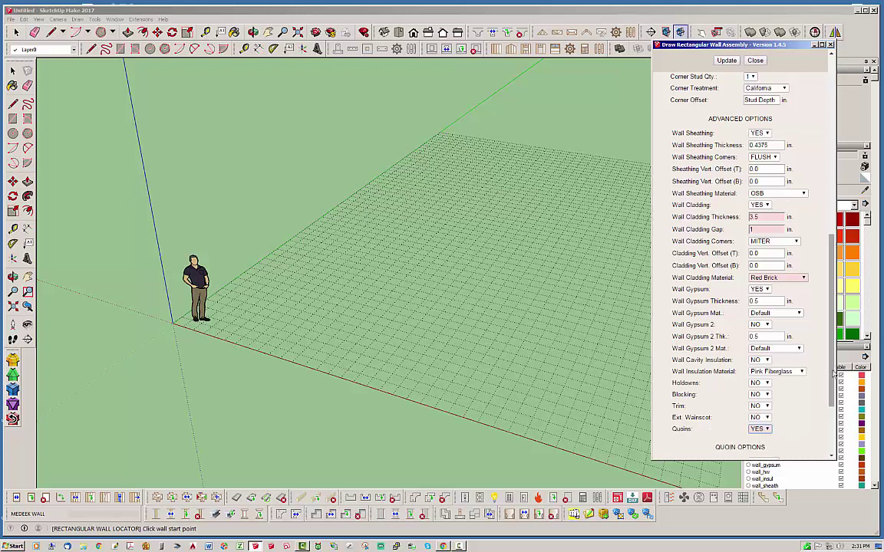
scroll(802, 349, down, 3)
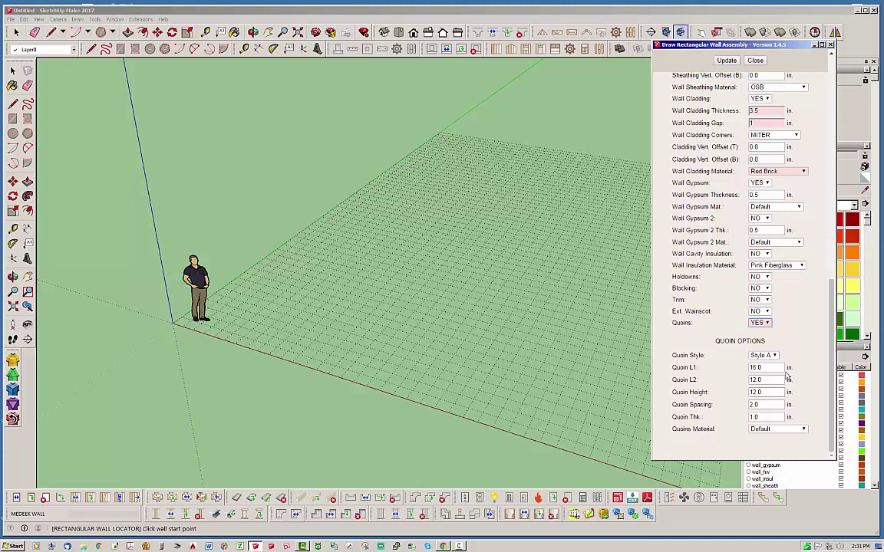
click(774, 357)
click(771, 369)
click(727, 61)
Step: Draw the first brick wall along the red axis direction, starting on the grid just inside the origin near the figure
middle_drag(292, 244, 332, 302)
scroll(111, 285, down, 1)
scroll(300, 332, up, 1)
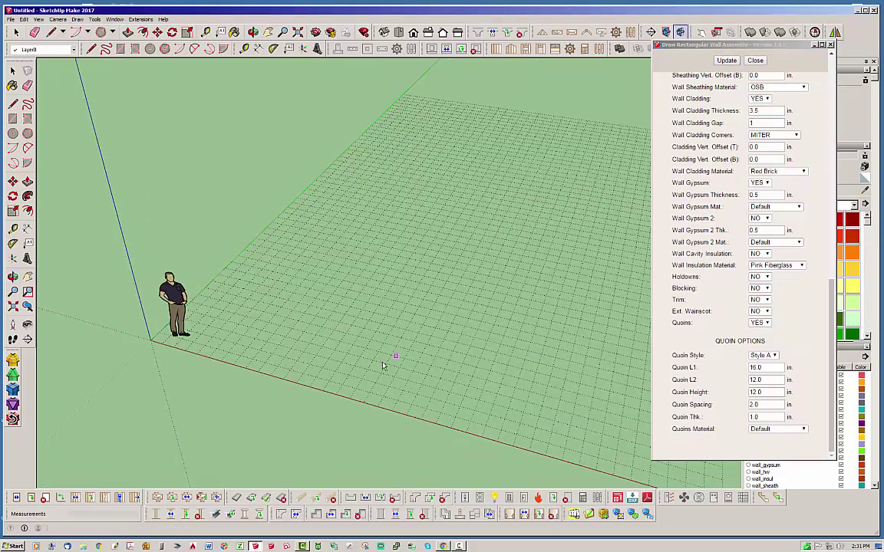
click(250, 329)
click(482, 393)
middle_drag(484, 388, 373, 401)
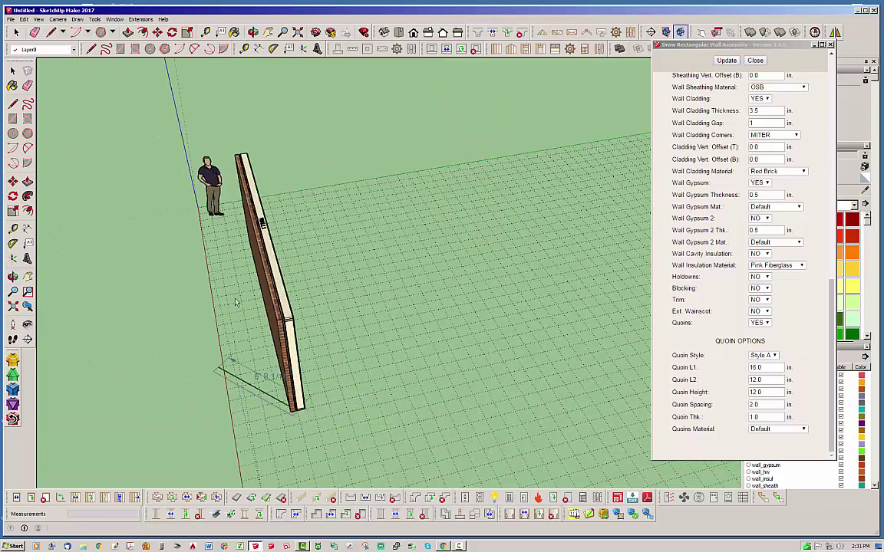
middle_drag(221, 307, 218, 333)
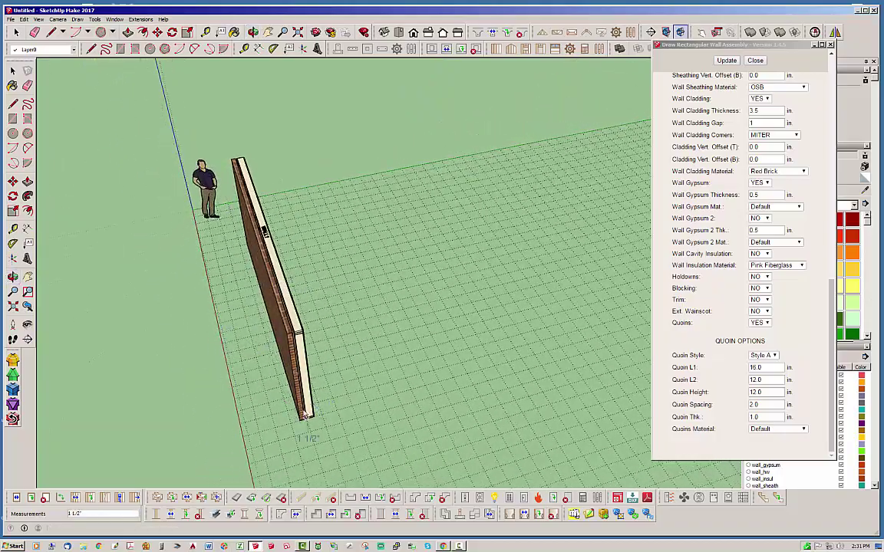
Step: From the first wall's far end, draw a perpendicular 10 ft wall and another 10 ft wall parallel to the red axis
middle_drag(360, 418, 415, 392)
text(10)
key(Return)
middle_drag(398, 347, 475, 422)
text(10)
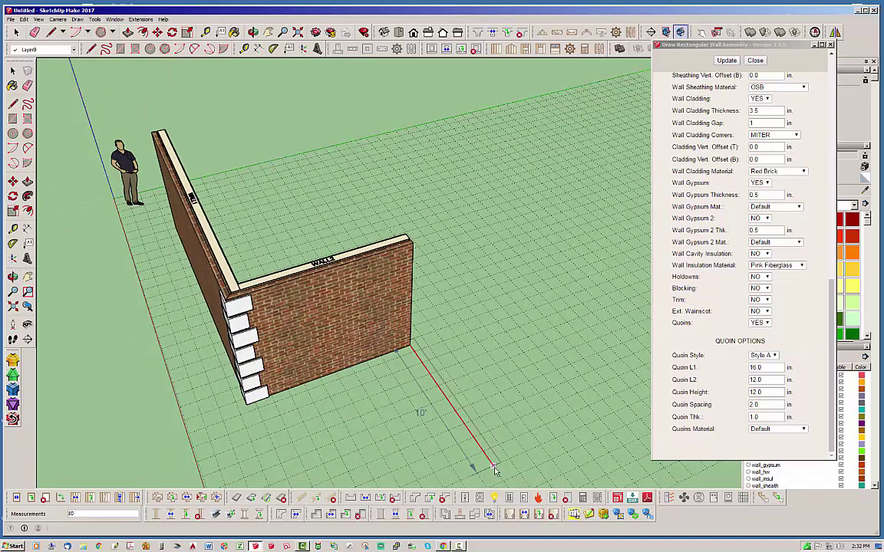
key(Return)
Step: Continue the perimeter with a 12 ft end wall and a 28 ft back wall parallel to the red axis
middle_drag(429, 384, 404, 461)
text(12)
key(Return)
middle_drag(392, 388, 290, 339)
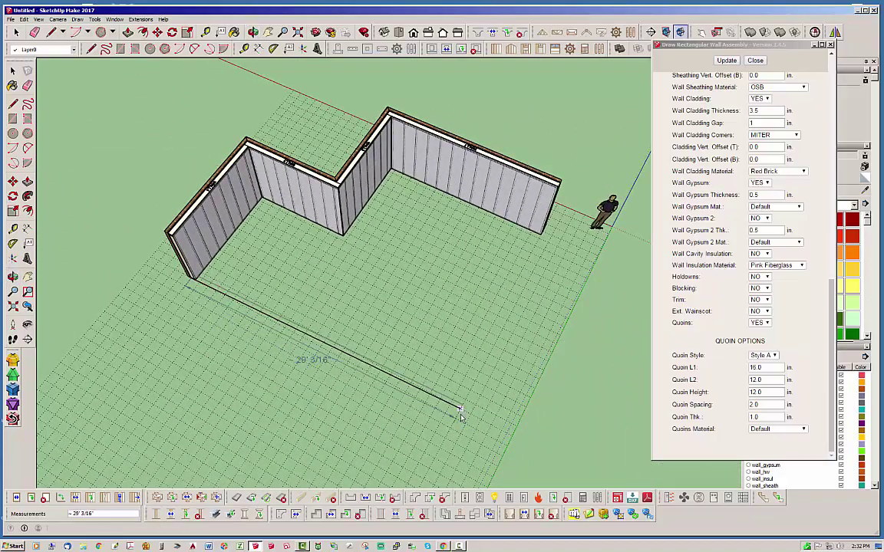
text(30)
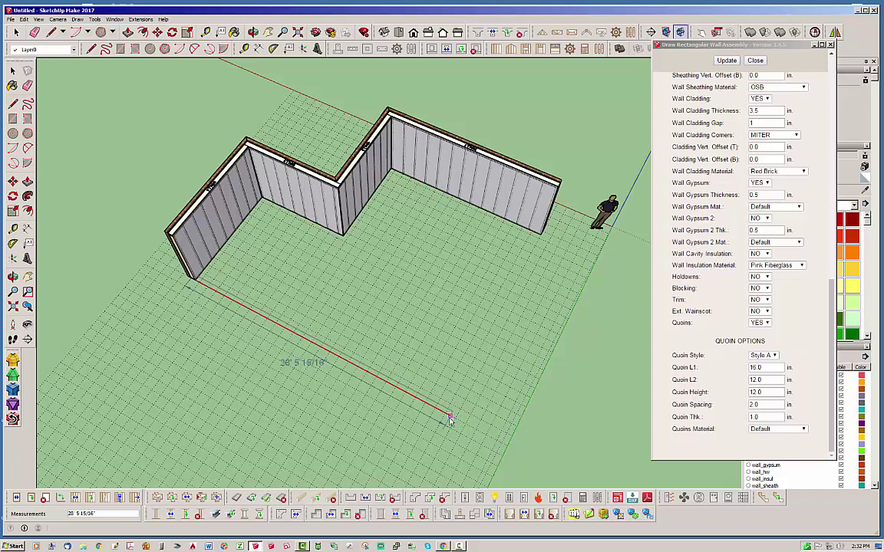
click(445, 415)
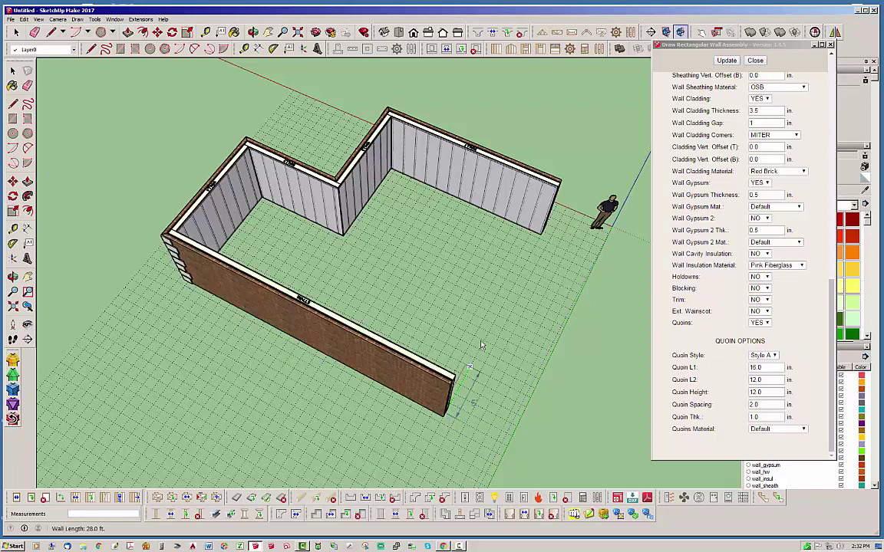
Step: Close the perimeter with a 22 ft wall ending at the first wall's start point and finish wall drawing
middle_drag(471, 357, 198, 237)
scroll(488, 384, up, 2)
scroll(465, 388, up, 6)
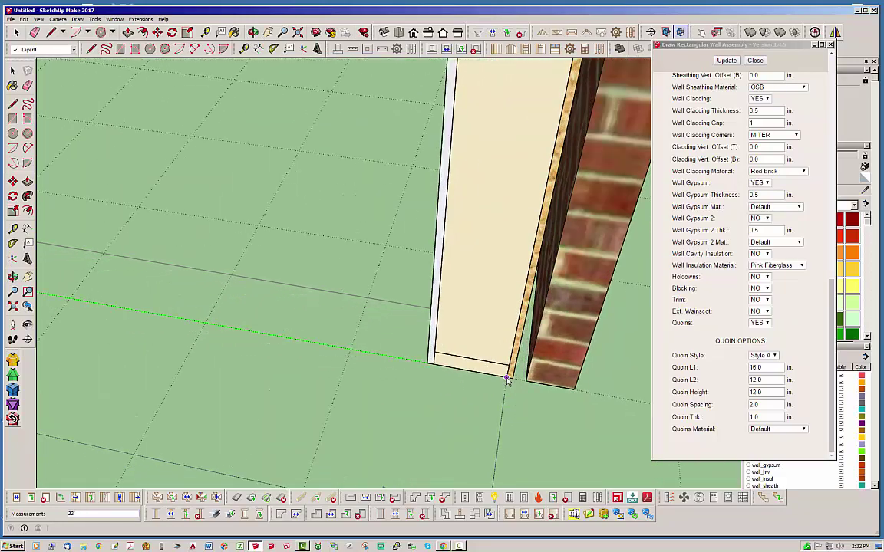
click(507, 380)
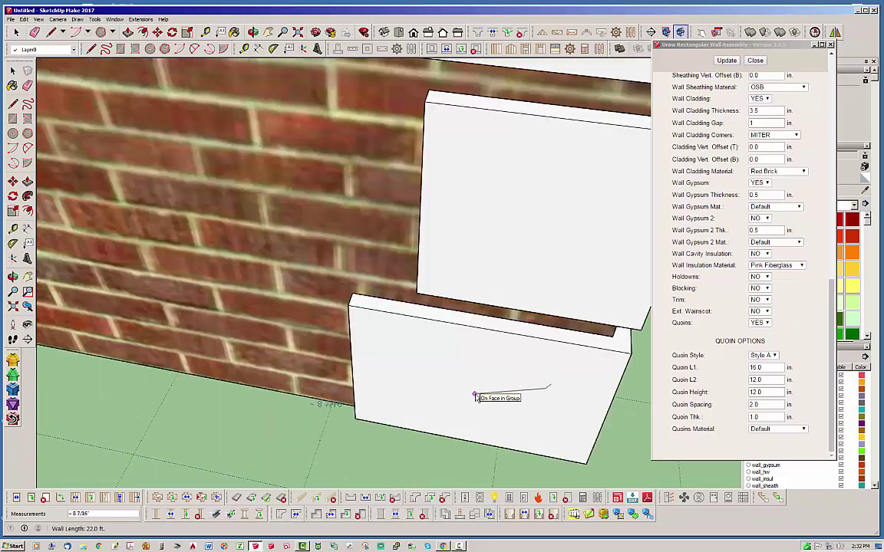
key(space)
Step: Insert a rectangular 3' by 6' 8" door near the origin end of the front wall
middle_drag(315, 340, 479, 380)
scroll(486, 387, down, 4)
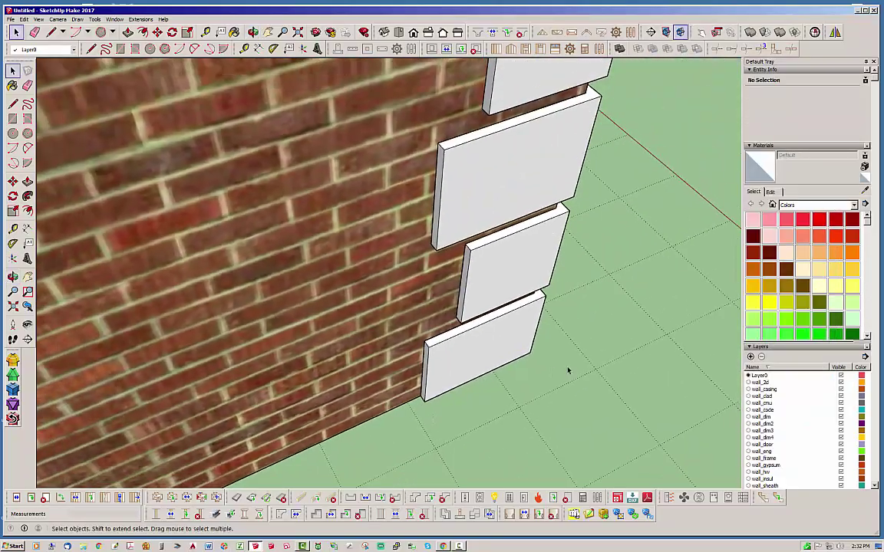
scroll(578, 376, down, 10)
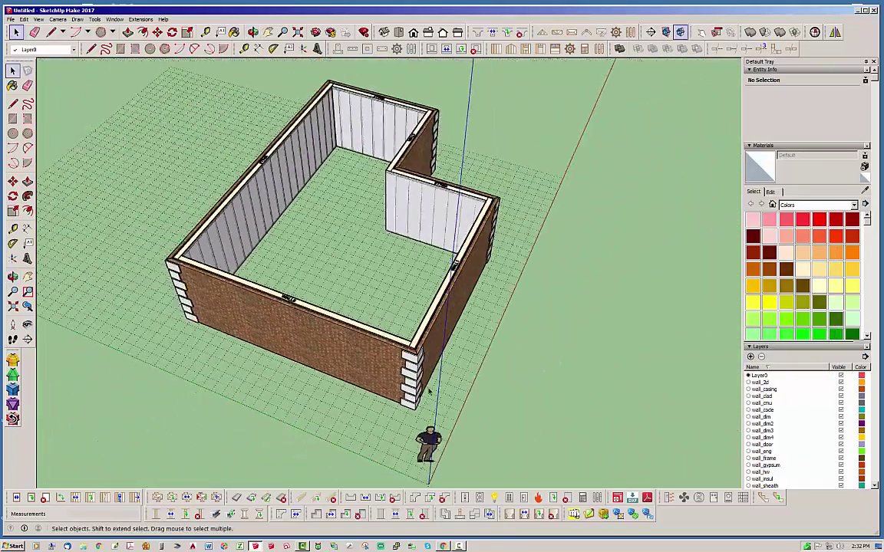
middle_drag(432, 389, 605, 270)
click(540, 49)
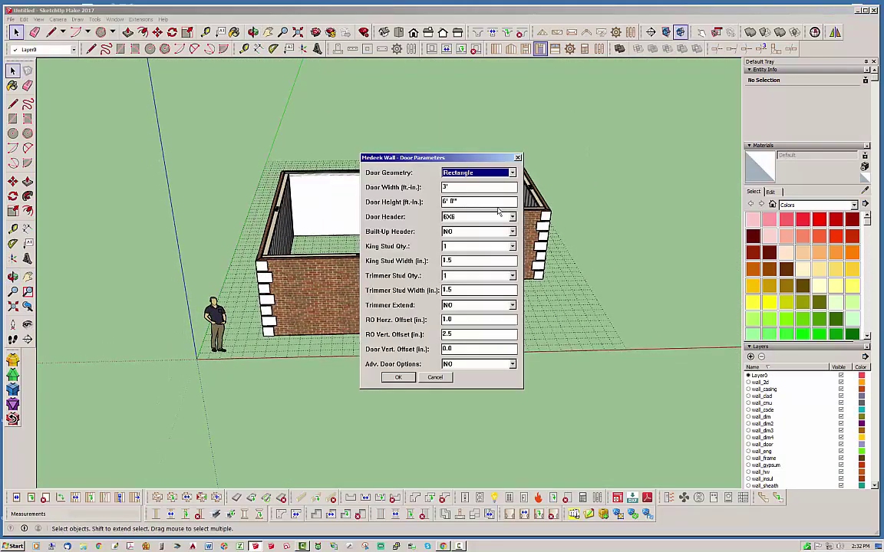
click(398, 379)
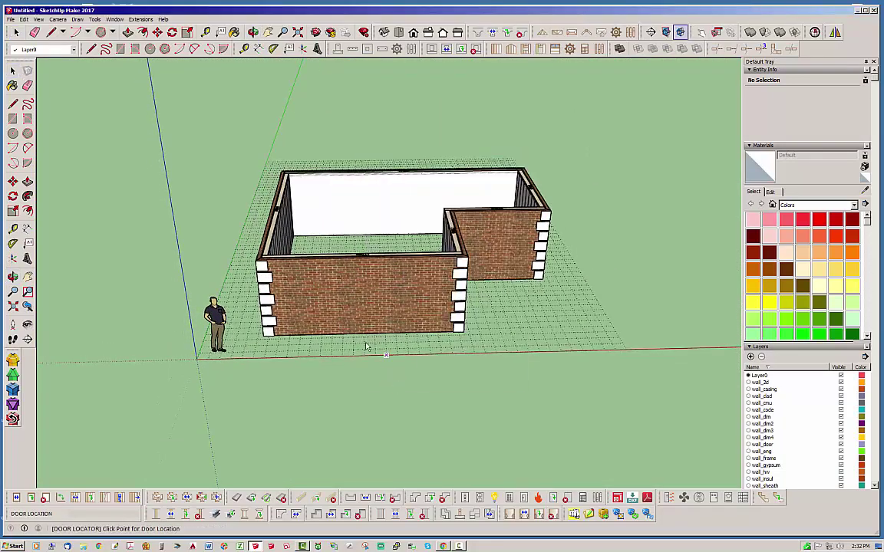
click(321, 348)
Step: Place rectangular 3' by 4' windows in the front wall beside the door and in the recessed wall
click(526, 48)
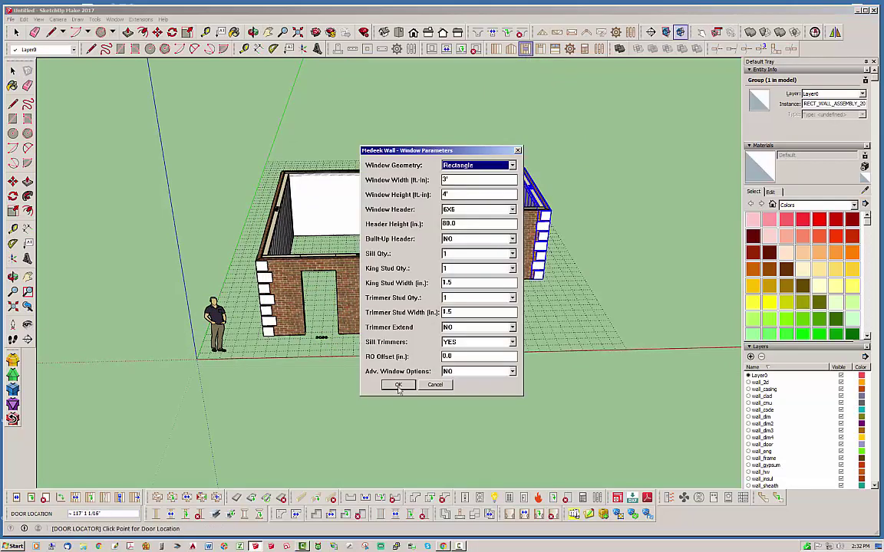
click(399, 385)
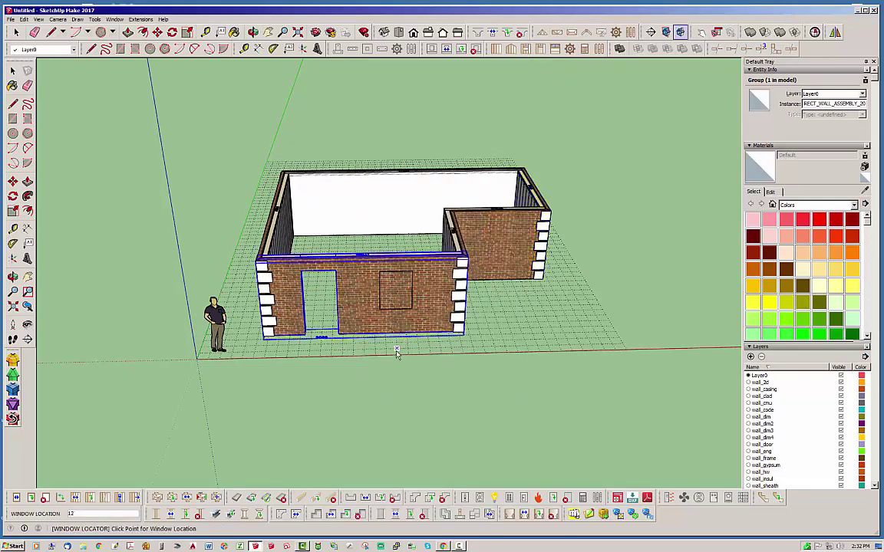
click(397, 356)
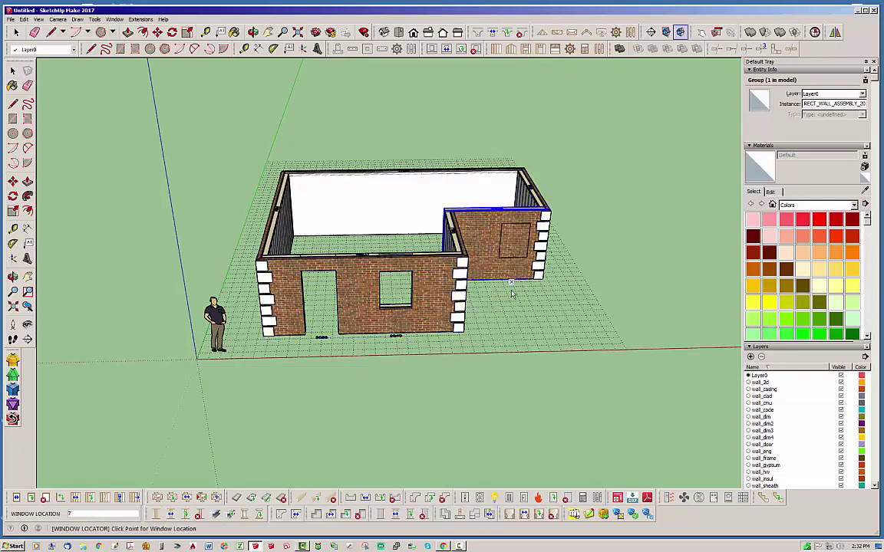
click(508, 299)
middle_drag(480, 371, 411, 412)
click(420, 413)
Step: Examine how the quoins wrap the building's outside corner by the door and meet at the top of the walls
middle_drag(472, 306, 294, 286)
scroll(295, 286, up, 5)
middle_drag(212, 261, 410, 291)
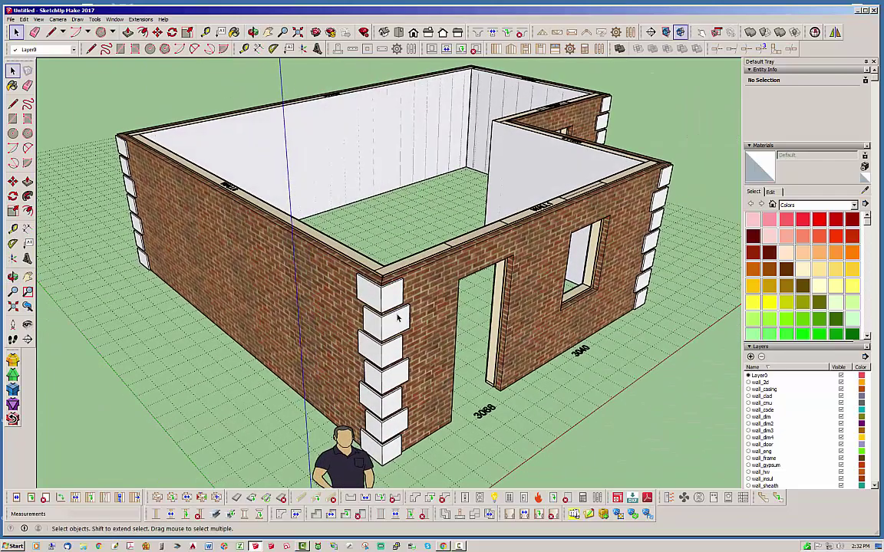
middle_drag(406, 355, 376, 347)
scroll(371, 359, up, 3)
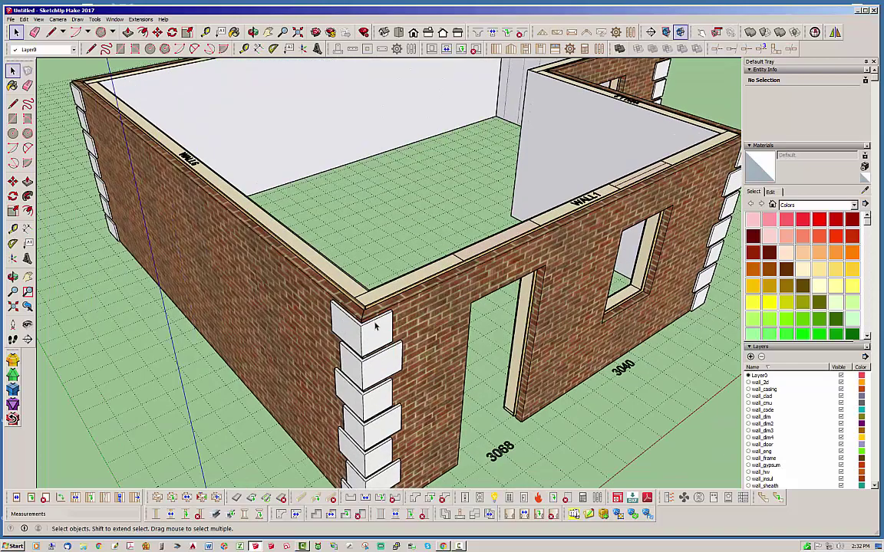
middle_drag(374, 329, 368, 376)
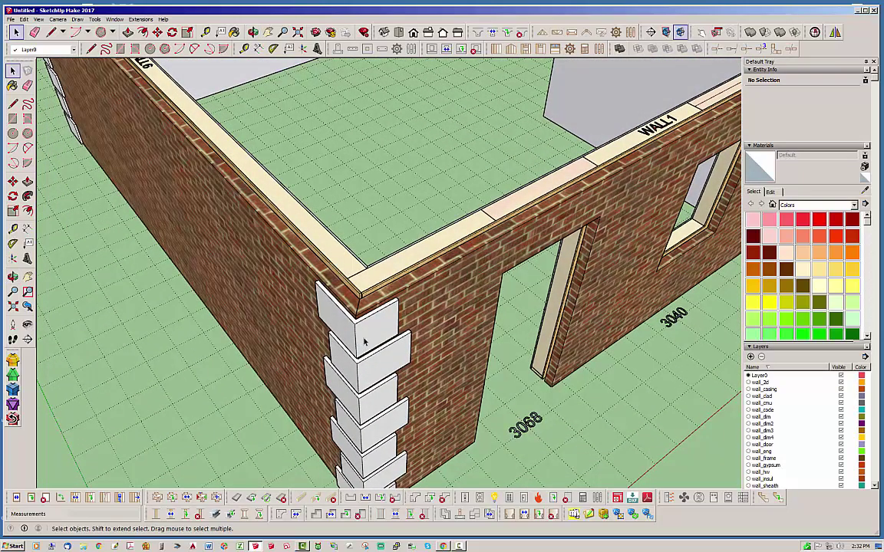
middle_drag(366, 342, 69, 315)
scroll(381, 316, up, 5)
middle_drag(359, 341, 185, 266)
scroll(207, 299, down, 5)
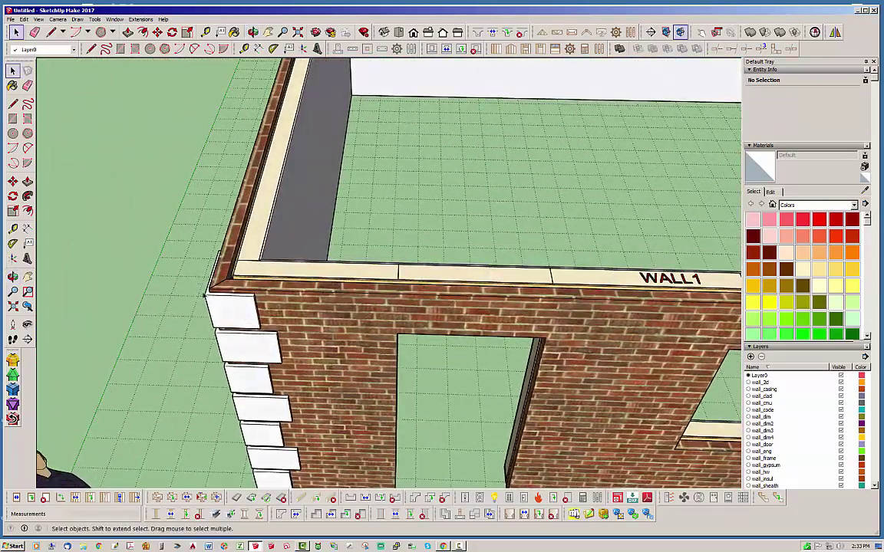
scroll(280, 287, down, 4)
middle_drag(250, 249, 264, 315)
scroll(254, 295, up, 1)
Step: Open the front wall's group for editing and inspect its corner quoins in isolation
double_click(315, 294)
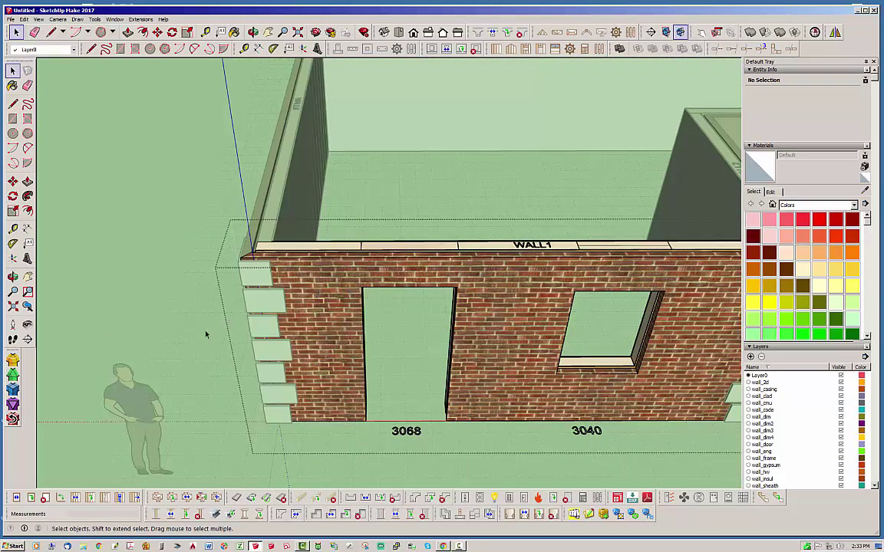
click(205, 332)
double_click(316, 298)
middle_drag(300, 288, 240, 288)
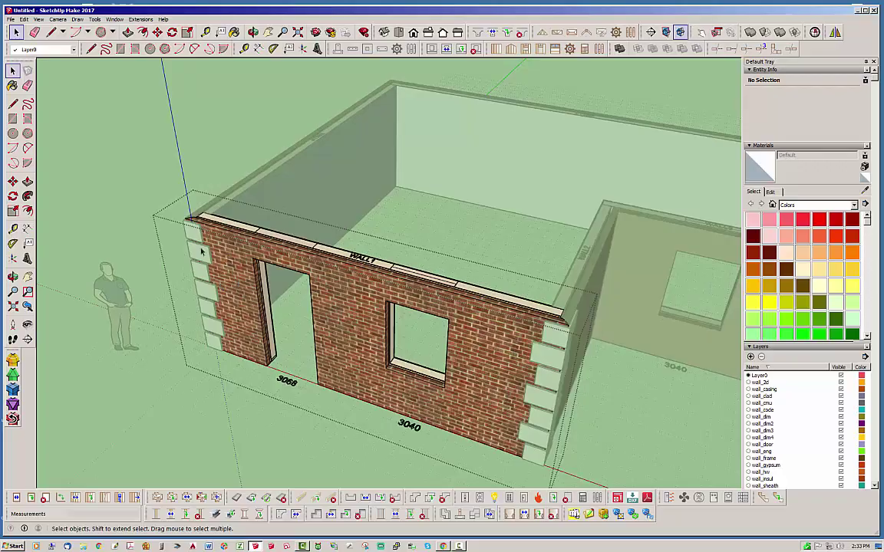
Step: Exit the front wall's group and select WALL4, WALL3 and WALL2 in turn to check which corner quoins each contains
click(210, 415)
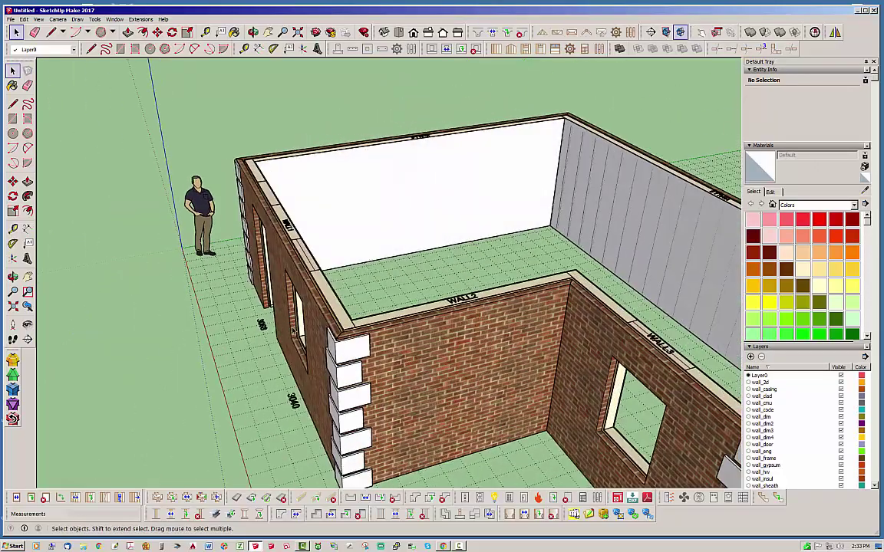
scroll(281, 330, down, 2)
middle_drag(318, 345, 298, 333)
scroll(165, 287, down, 2)
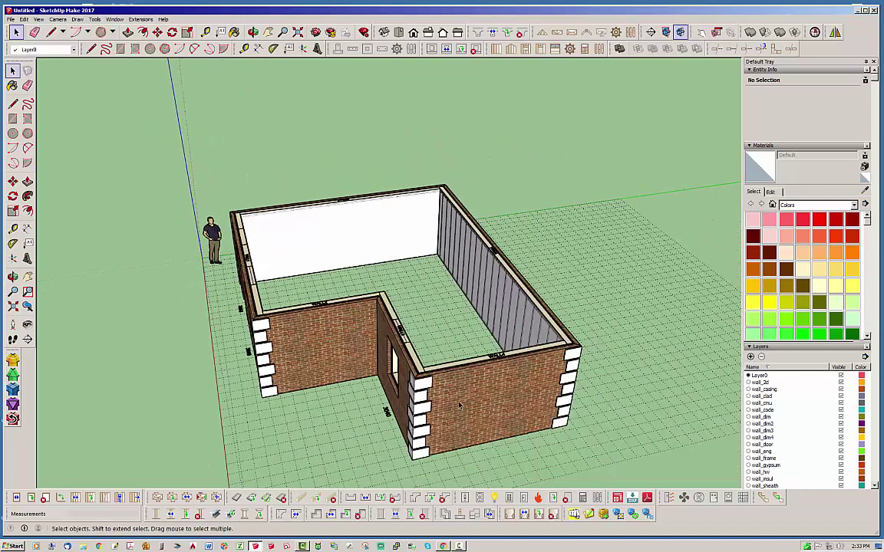
scroll(414, 366, up, 3)
click(450, 372)
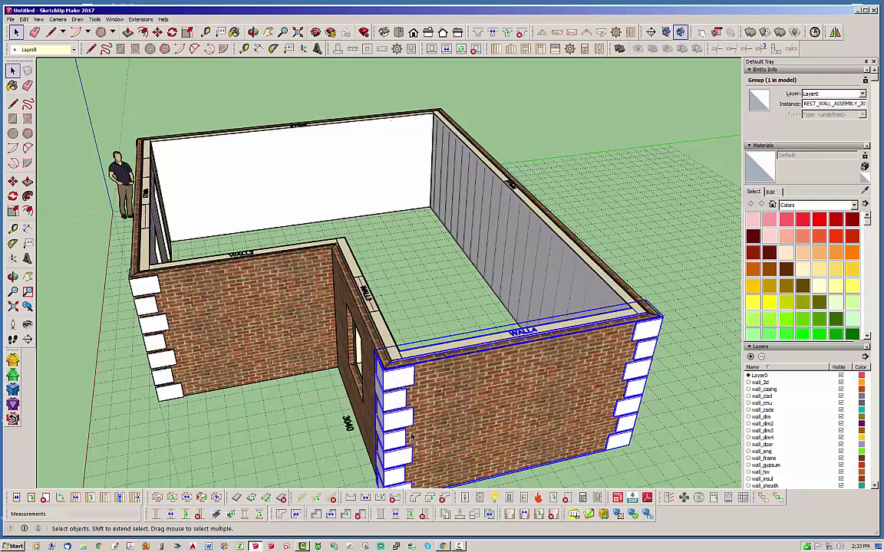
middle_drag(257, 328, 376, 333)
click(515, 361)
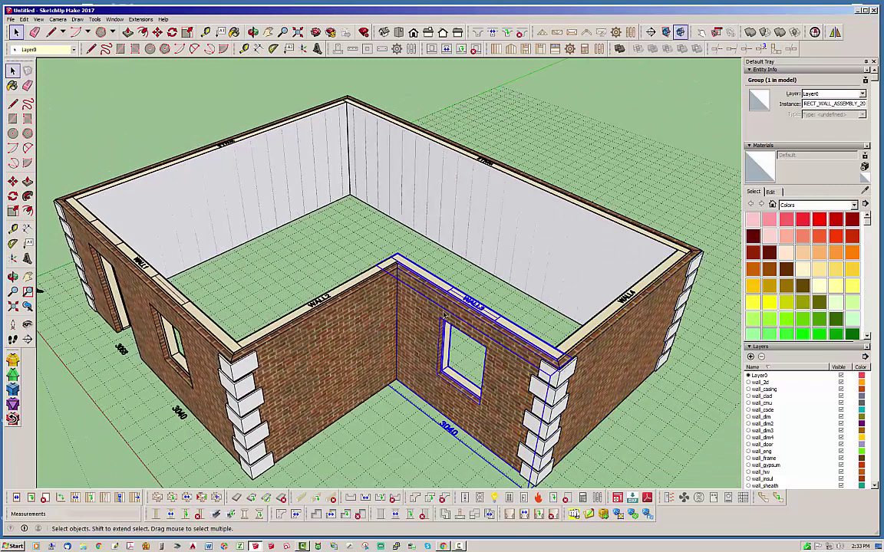
click(326, 353)
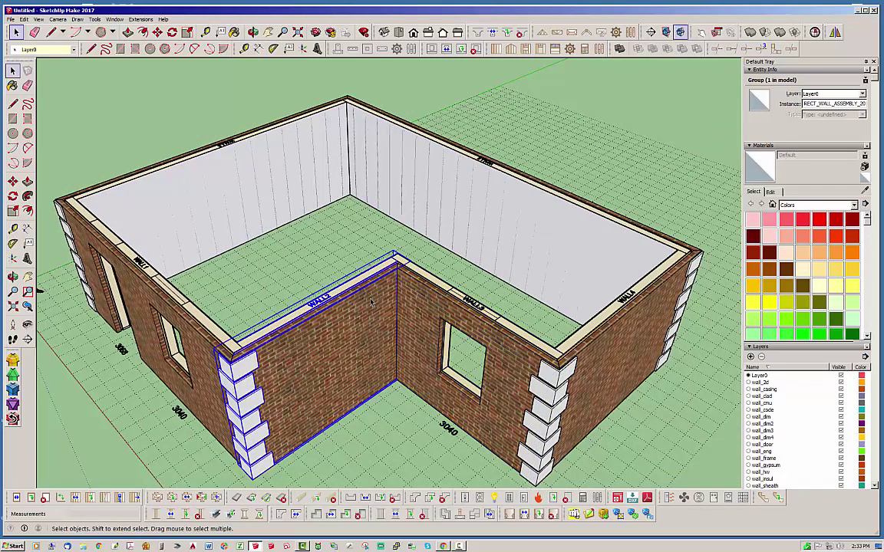
Step: Examine the quoin column at the outside corner of WALL1 and WALL2 from both sides, clearing the selection
middle_drag(246, 371, 355, 340)
scroll(353, 341, down, 1)
scroll(398, 457, up, 3)
middle_drag(391, 439, 301, 420)
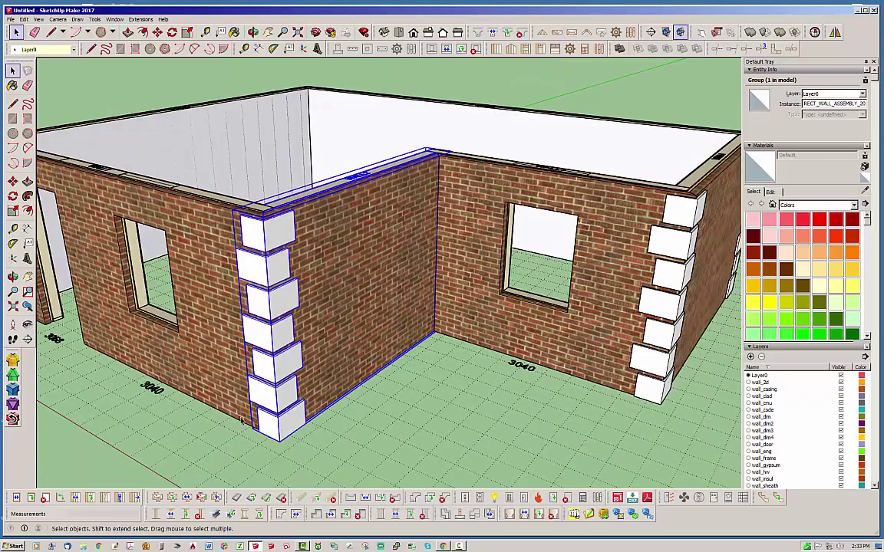
middle_drag(206, 361, 361, 388)
click(454, 427)
scroll(325, 343, down, 1)
middle_drag(326, 343, 332, 371)
scroll(345, 339, up, 2)
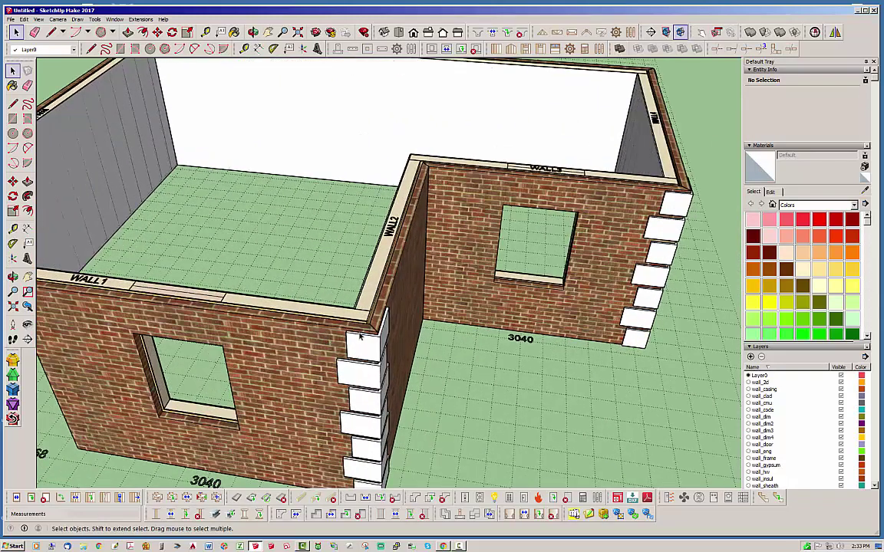
Step: Select WALL1 and check how its outline relates to the quoins at the WALL2 corner
click(358, 320)
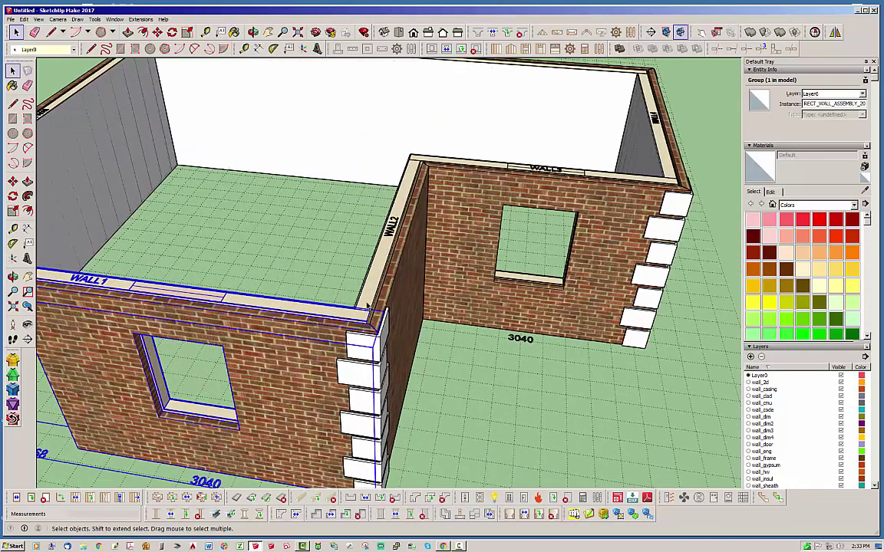
click(354, 318)
click(340, 316)
scroll(372, 299, down, 5)
middle_drag(330, 323, 333, 361)
scroll(371, 378, up, 2)
middle_drag(392, 388, 342, 395)
middle_drag(302, 365, 367, 434)
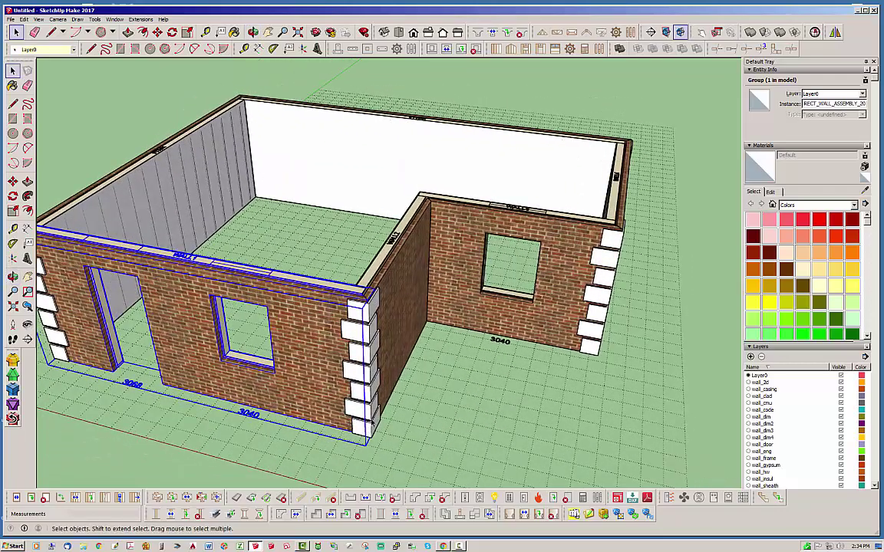
Step: Open the WALL4 wall assembly for editing and bring up its quoin options beside the model
middle_drag(408, 389, 181, 370)
scroll(175, 297, down, 2)
scroll(489, 357, up, 3)
click(467, 325)
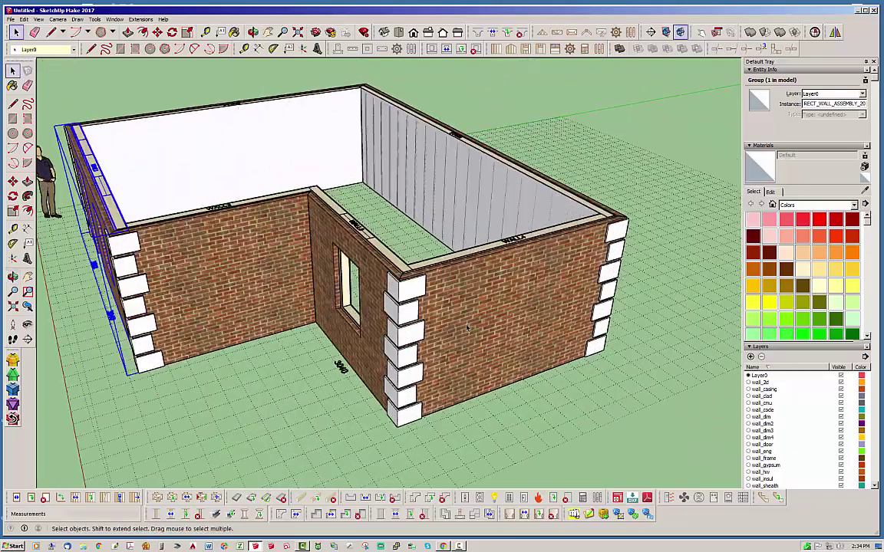
right_click(467, 325)
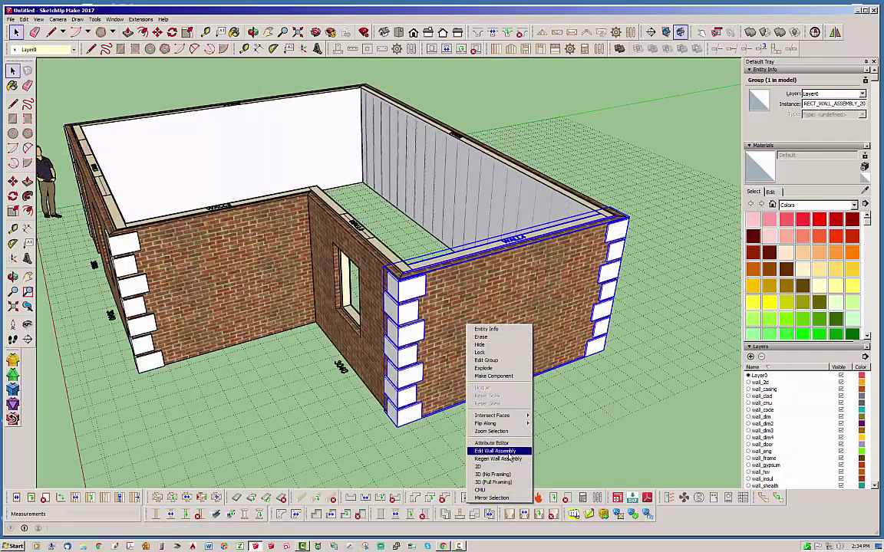
click(495, 451)
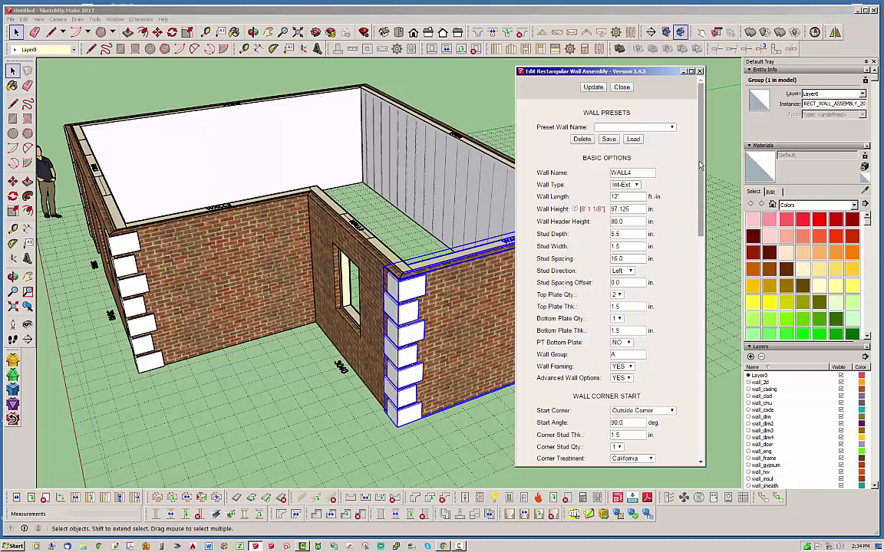
scroll(629, 150, down, 10)
drag(652, 74, 768, 39)
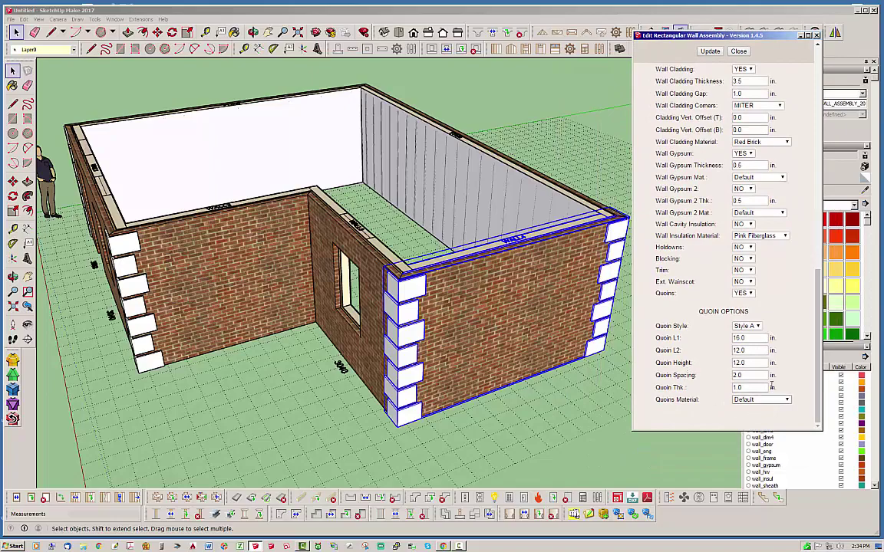
Step: Examine the quoins at the WALL3 and WALL4 corner and review WALL4's corner and quoin settings before dimensioning
scroll(430, 338, up, 5)
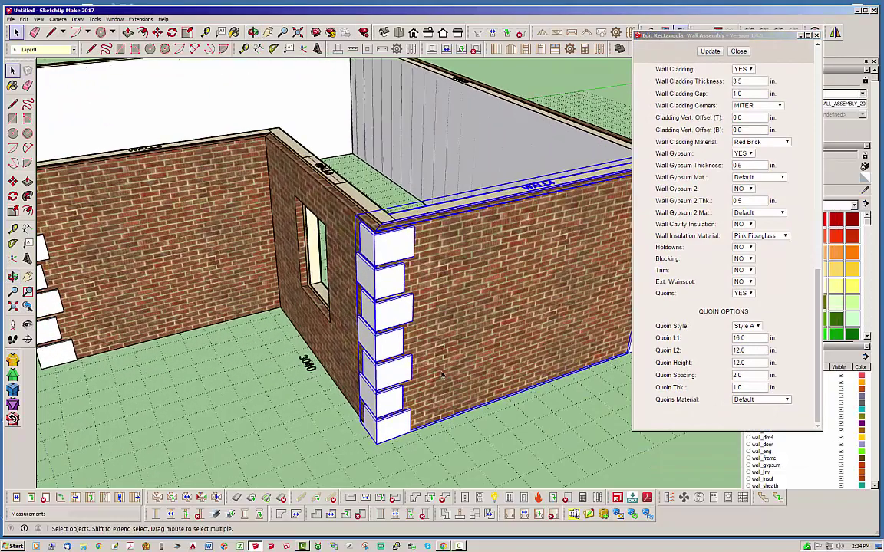
scroll(405, 397, up, 4)
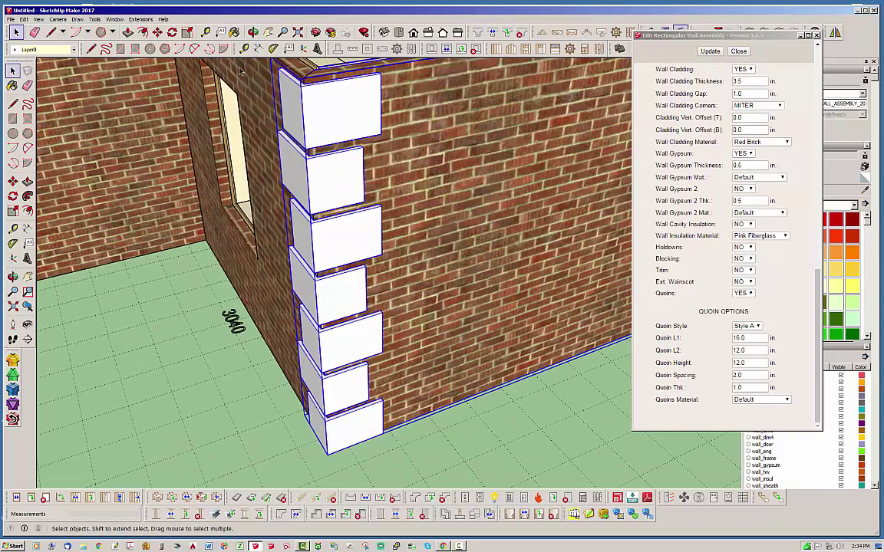
click(258, 48)
middle_drag(395, 466, 335, 450)
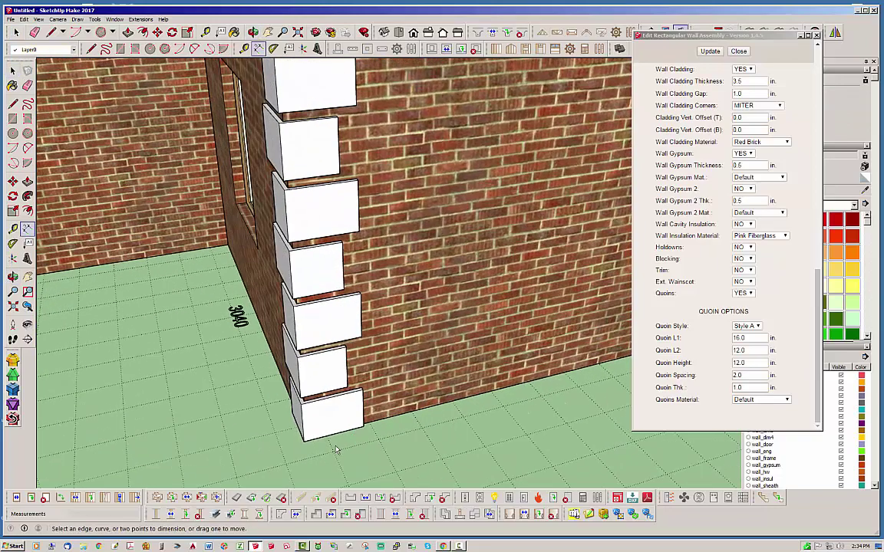
scroll(266, 404, up, 3)
scroll(299, 391, down, 4)
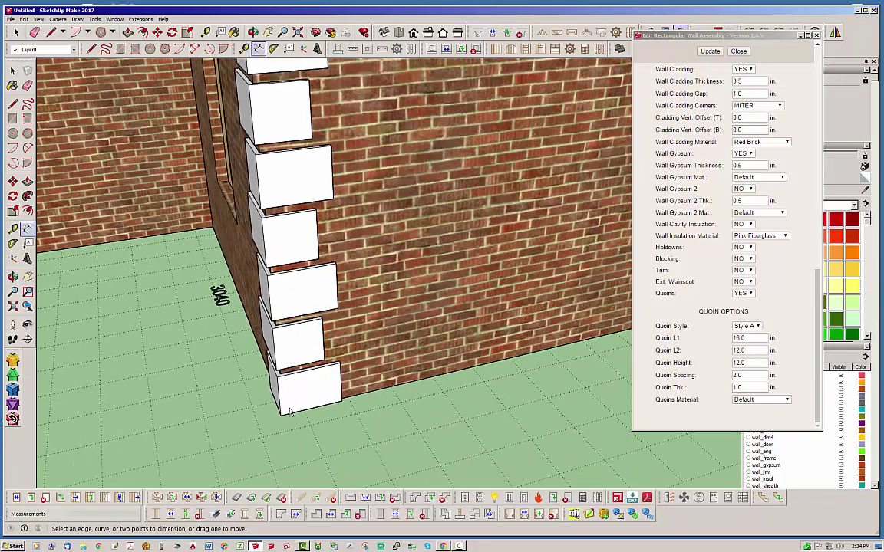
middle_drag(290, 410, 316, 343)
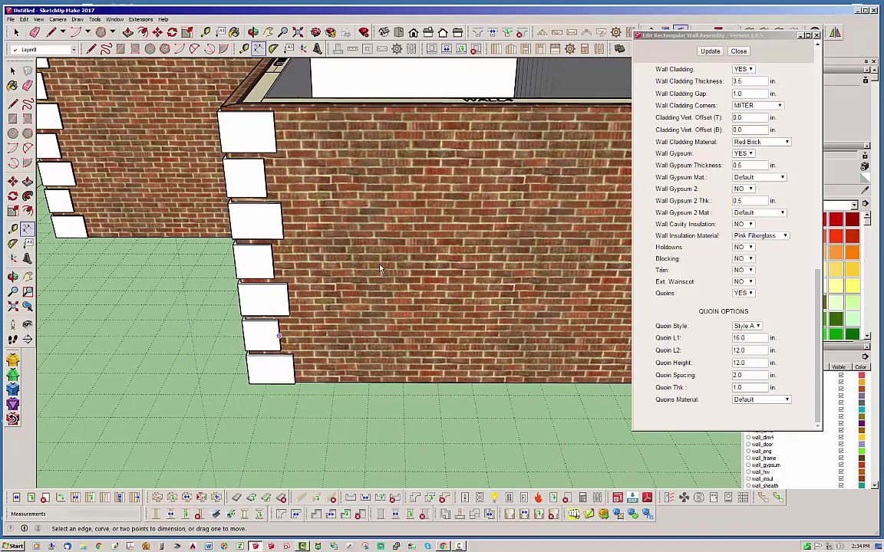
mouse_move(429, 291)
middle_down()
mouse_move(252, 310)
mouse_move(385, 405)
mouse_move(396, 404)
middle_up()
scroll(361, 382, up, 5)
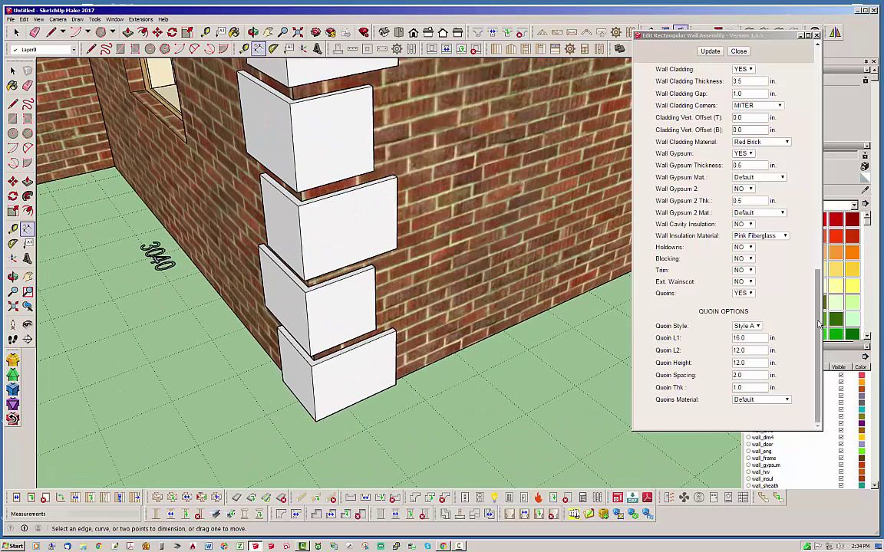
drag(815, 305, 815, 175)
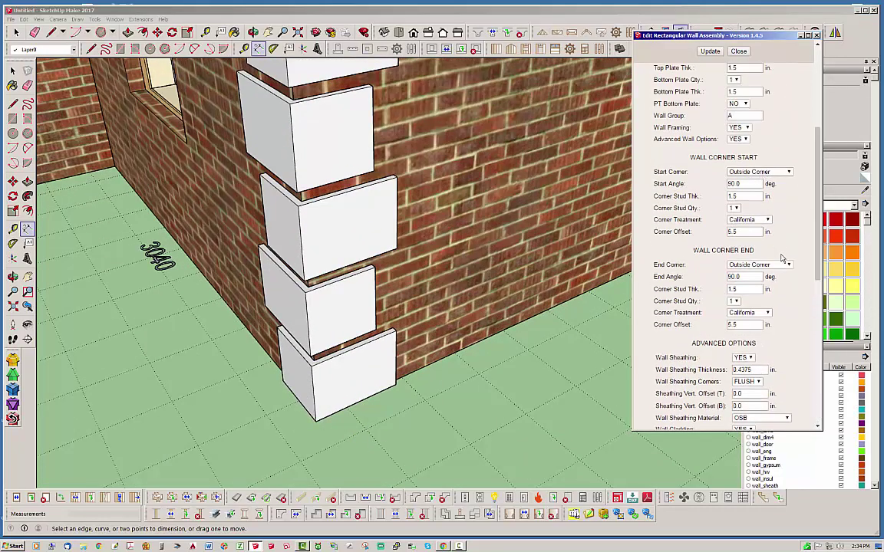
drag(817, 220, 825, 384)
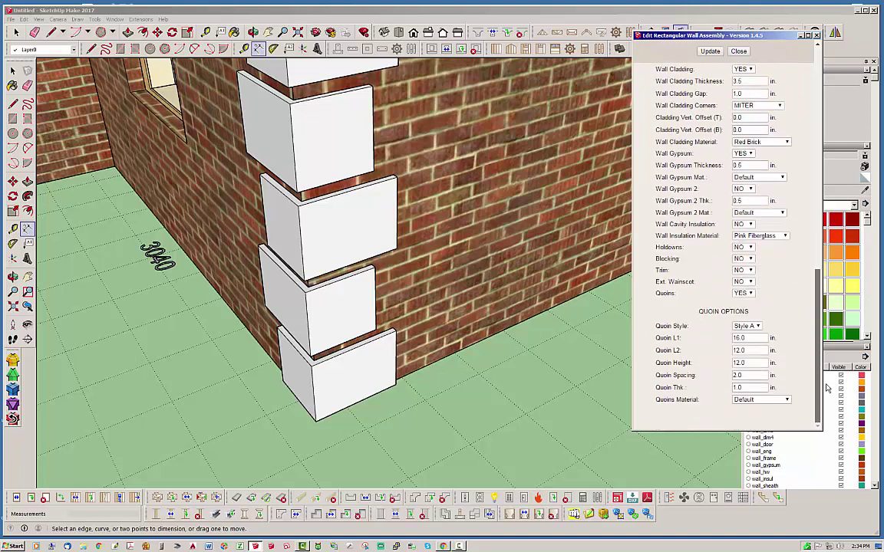
Step: Dimension the bottom edges of the lowest quoin along both WALL4 and WALL3 at their shared corner
middle_drag(371, 367, 247, 426)
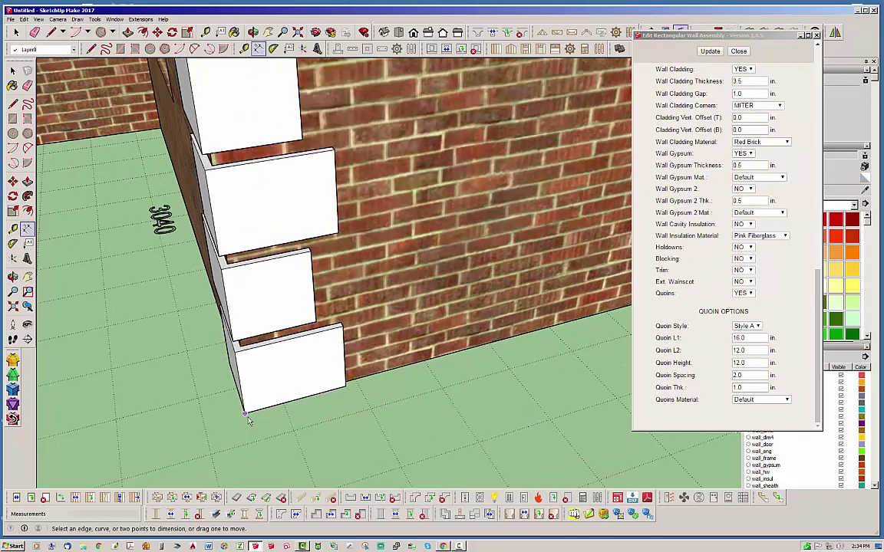
click(245, 413)
click(345, 389)
click(350, 408)
middle_drag(350, 407, 314, 483)
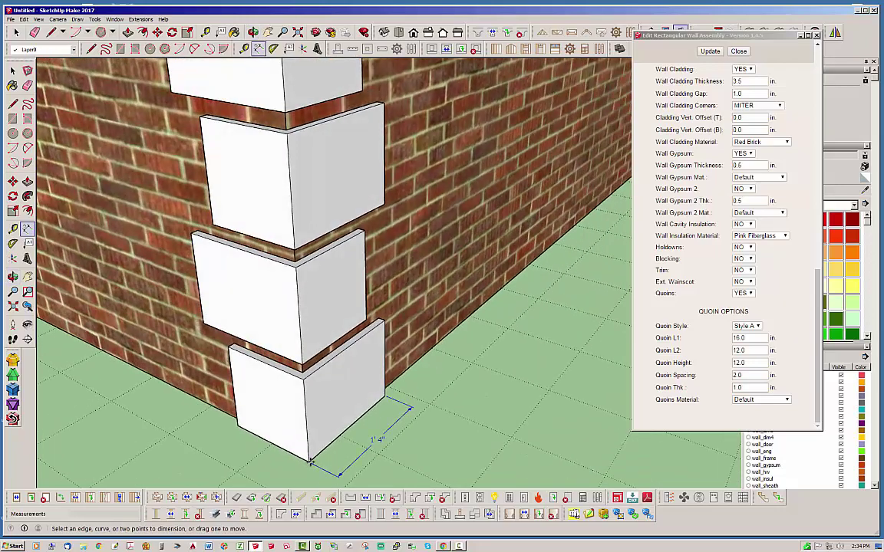
click(309, 462)
click(238, 426)
click(225, 455)
middle_drag(306, 464, 250, 451)
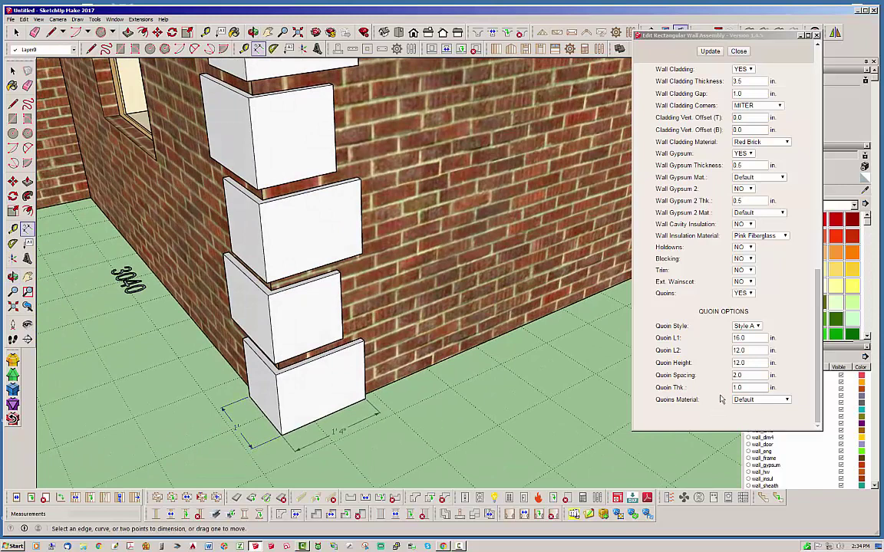
Step: Set WALL4's Quoin L1 to 12 in. and update the wall
double_click(748, 338)
text(12)
click(712, 57)
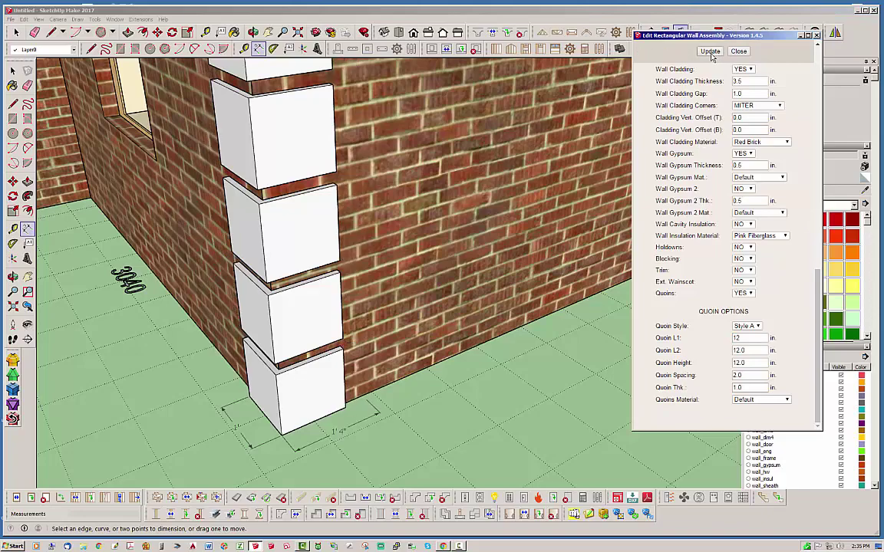
mouse_move(290, 256)
middle_down()
mouse_move(410, 248)
mouse_move(312, 254)
middle_up()
Step: Set WALL4's Quoin L1 to 16 in. and Quoin L2 to 8 in., update the wall and inspect the alternating quoins
double_click(747, 339)
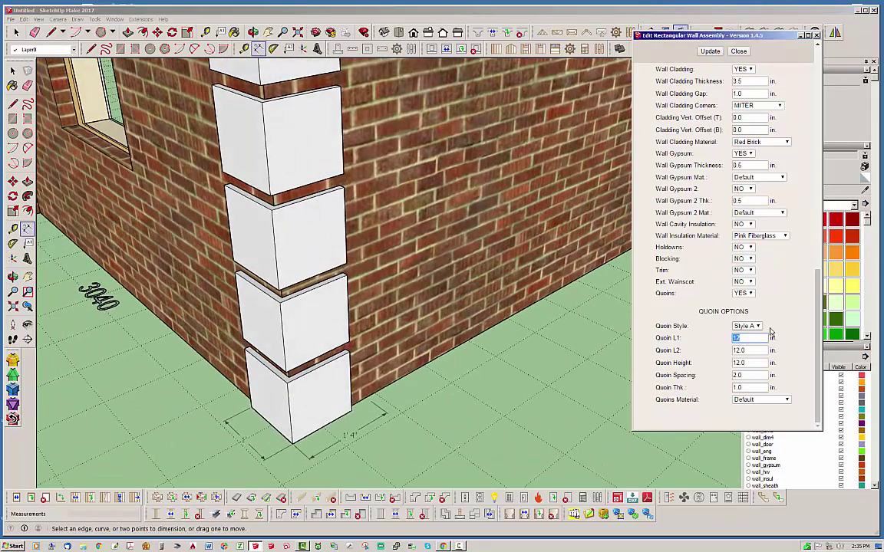
text(16)
double_click(749, 351)
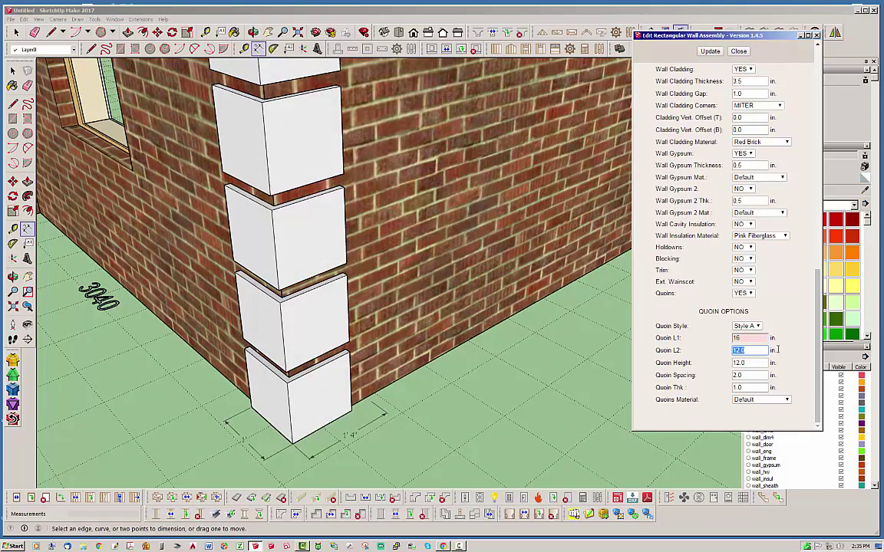
text(8)
click(708, 54)
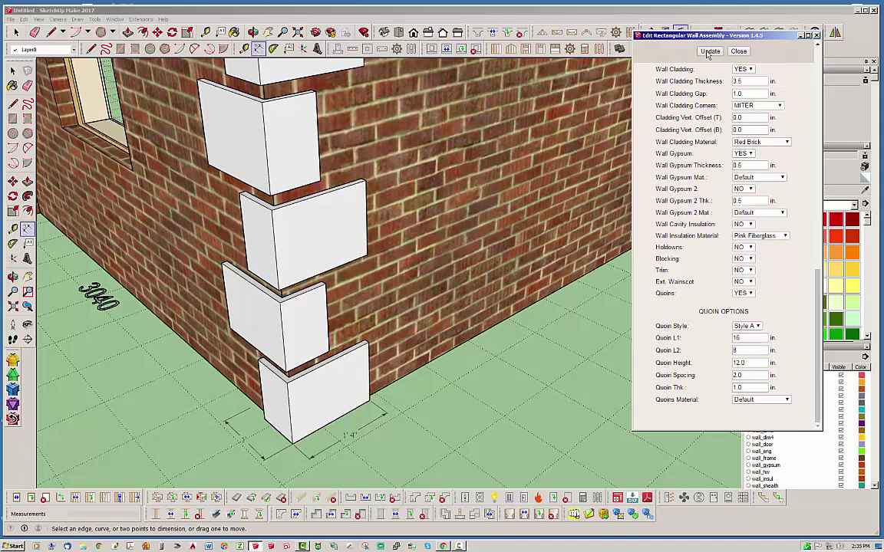
middle_drag(318, 377, 428, 368)
scroll(354, 416, down, 2)
scroll(332, 376, up, 5)
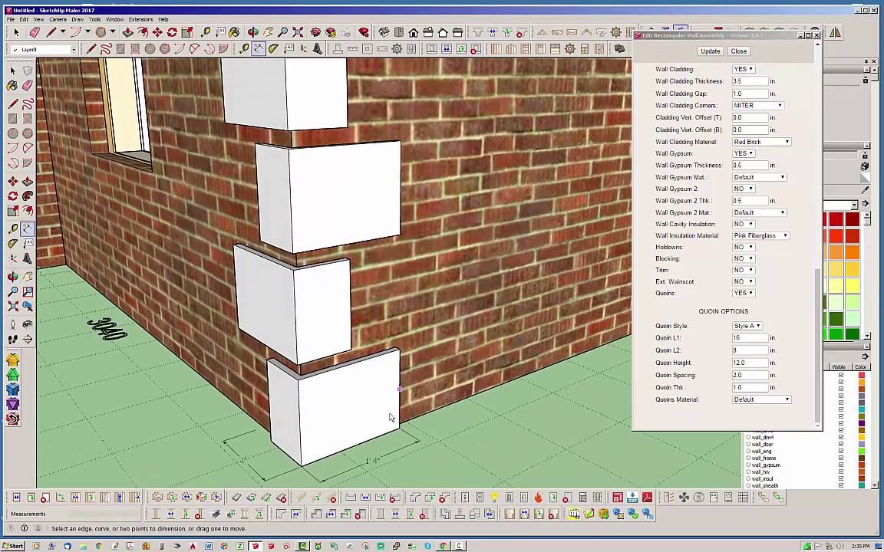
middle_drag(370, 405, 516, 378)
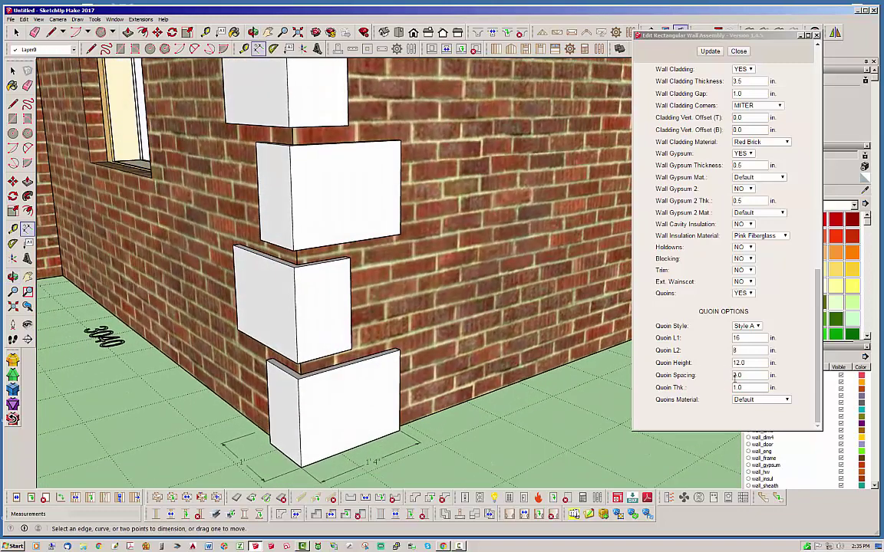
Step: Set WALL4's quoin spacing to 0 in. and update the wall
drag(744, 377, 714, 379)
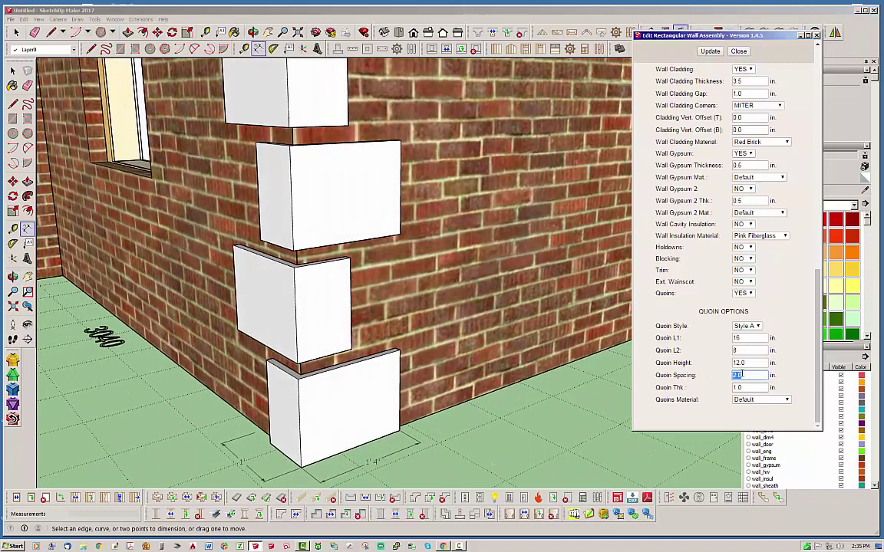
text(0)
click(709, 52)
Step: Examine the stacked quoins at the WALL3 and WALL4 corner from the top of the wall down to the ground
middle_drag(390, 272, 392, 374)
scroll(370, 368, down, 4)
scroll(345, 117, up, 4)
scroll(412, 329, up, 2)
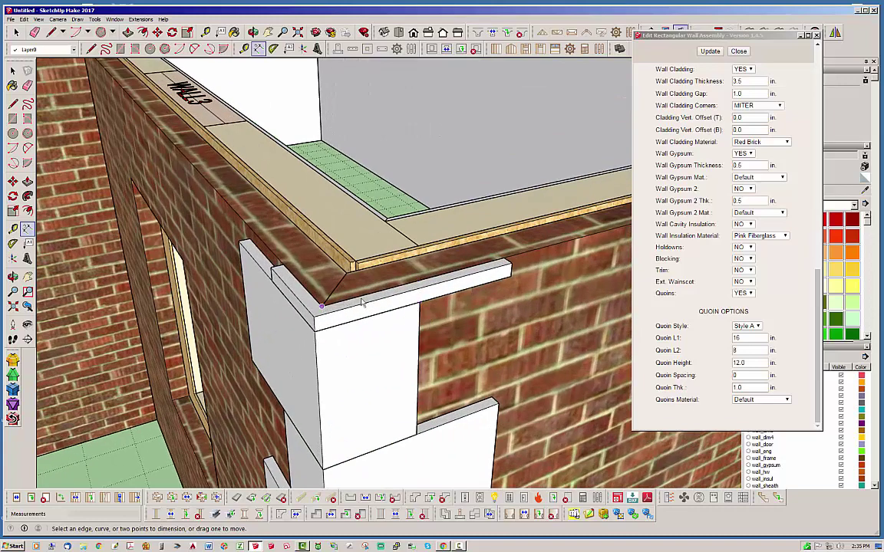
scroll(334, 342, down, 10)
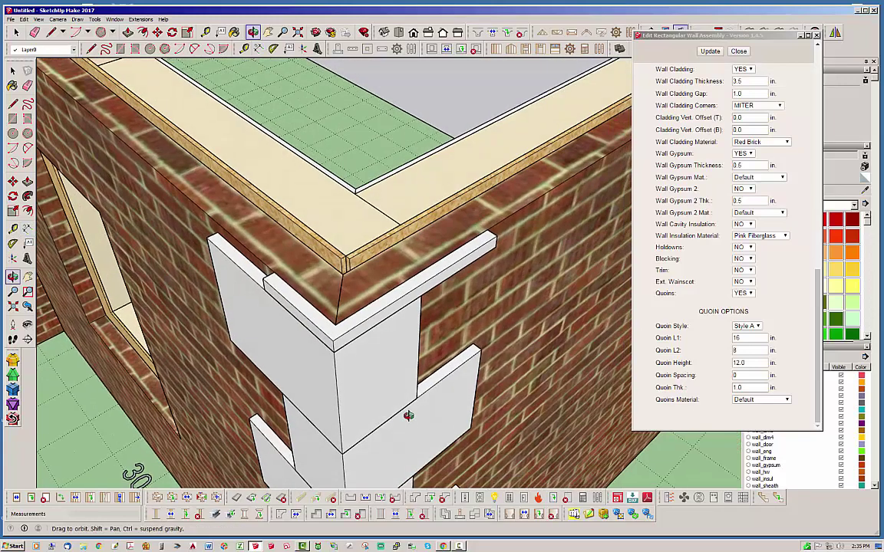
scroll(290, 367, up, 2)
scroll(272, 418, up, 3)
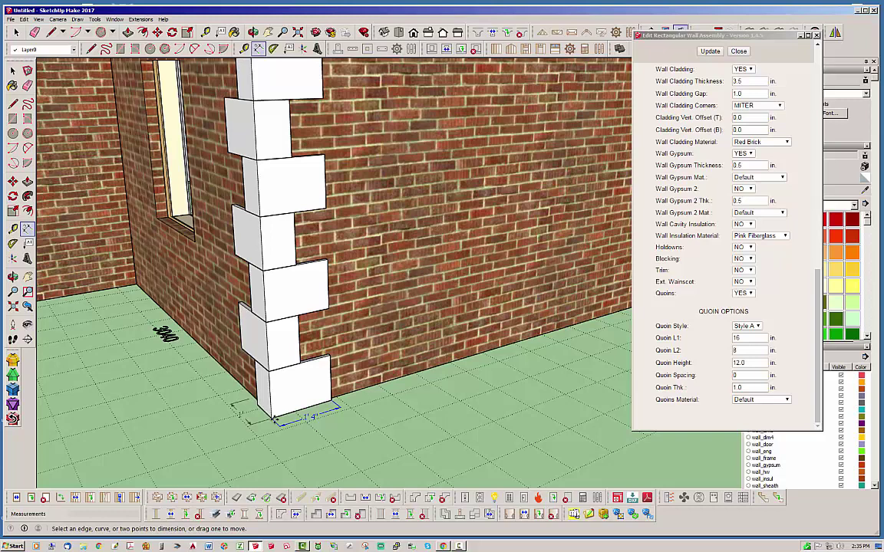
scroll(237, 204, down, 3)
scroll(318, 335, up, 1)
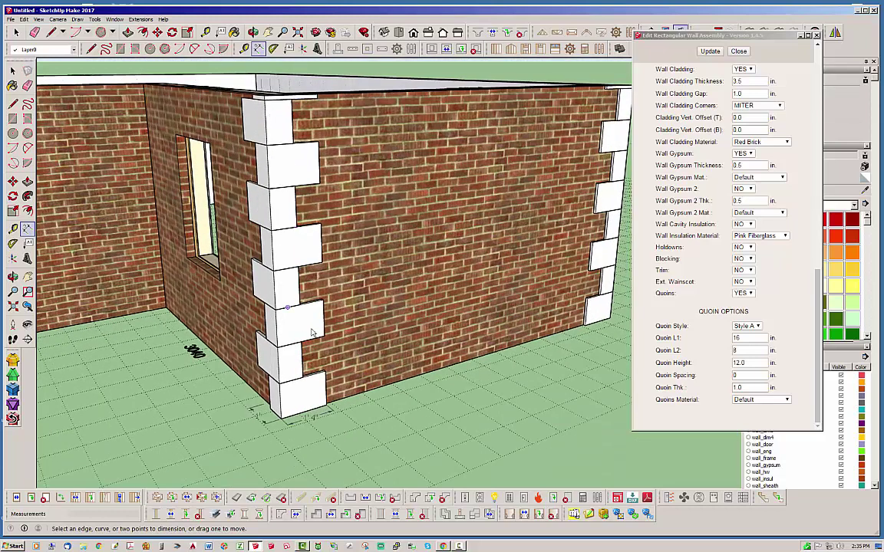
Step: Set WALL4's Quoin Height to 9 in. and update the wall
click(743, 363)
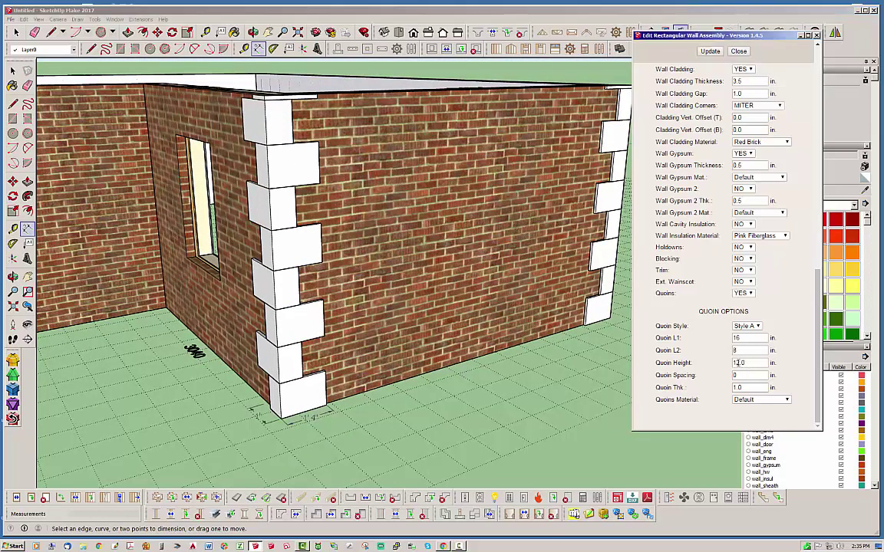
drag(733, 363, 772, 361)
text(9)
click(711, 51)
Step: Examine the shortened quoins at WALL4's corner beside the window wall, from both faces down to the ground
middle_drag(313, 314, 310, 358)
middle_drag(466, 373, 409, 296)
middle_drag(282, 309, 356, 303)
scroll(326, 351, up, 3)
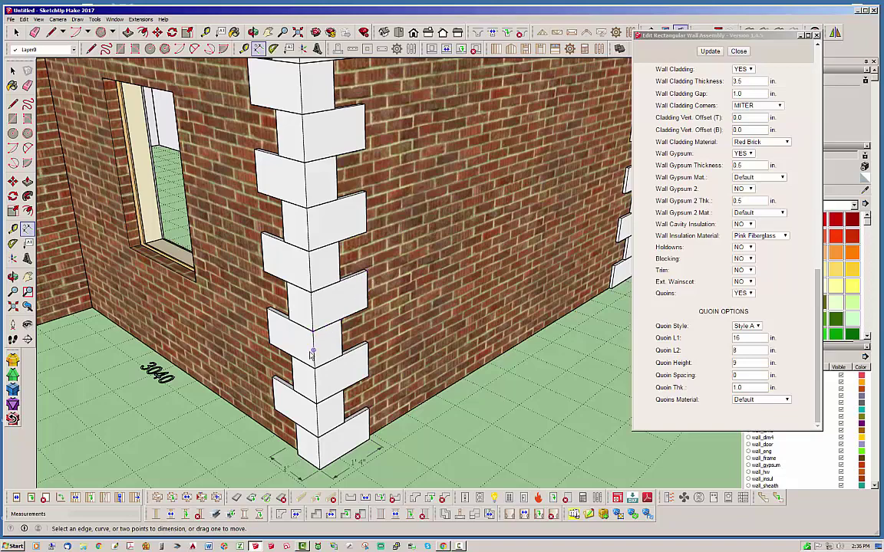
scroll(321, 380, up, 2)
scroll(321, 380, up, 1)
middle_drag(325, 371, 263, 355)
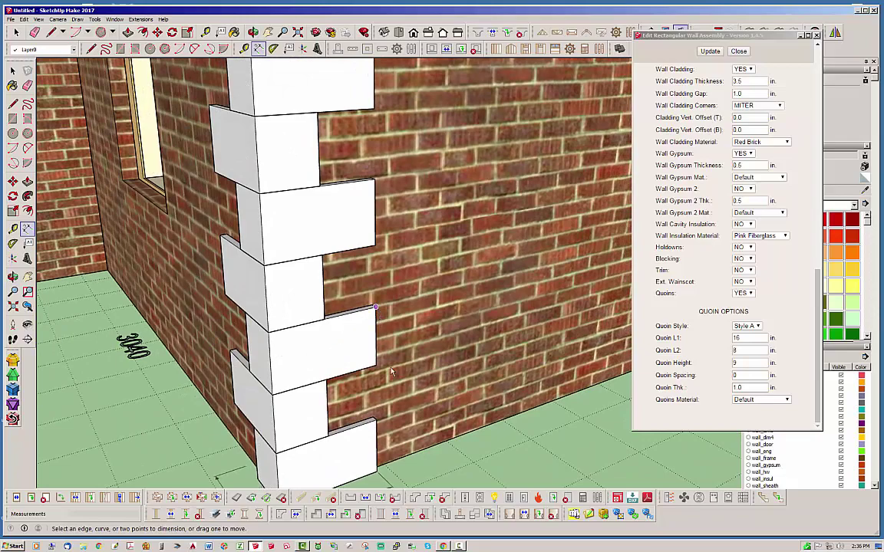
middle_drag(301, 404, 333, 445)
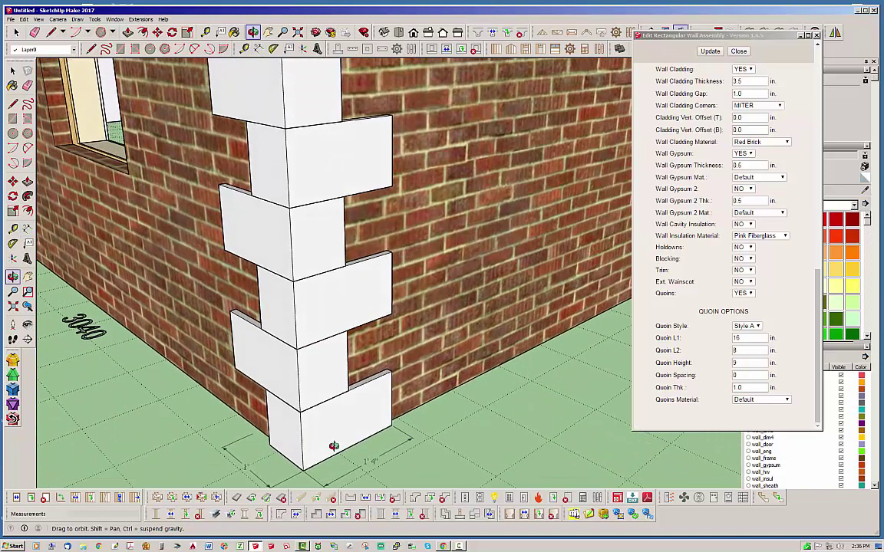
Step: Try a Quoin Thickness of 2 in. on WALL4, update the wall and inspect how far the quoins project
double_click(770, 387)
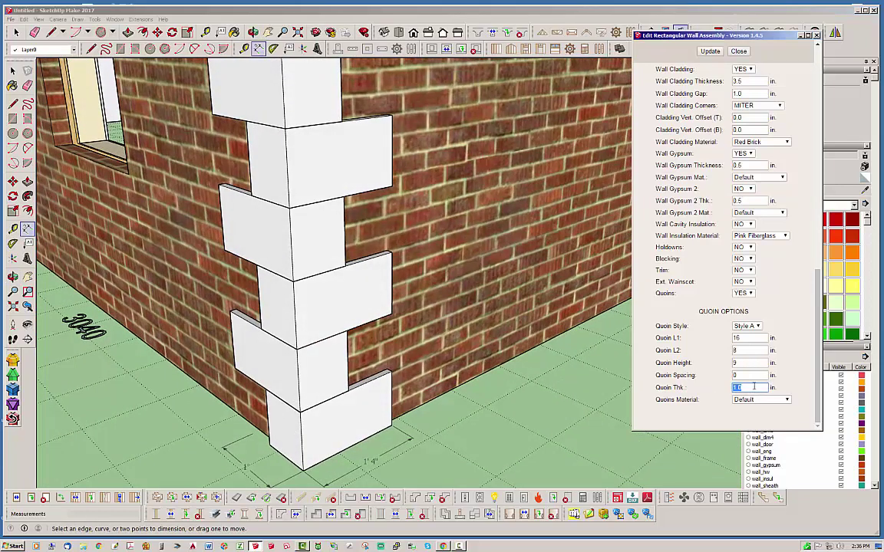
text(2)
click(712, 57)
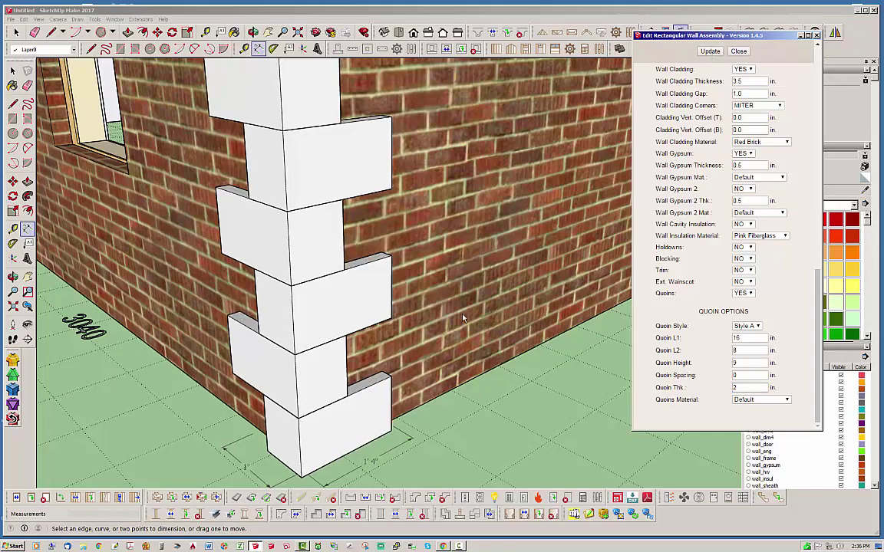
mouse_move(289, 376)
middle_down()
mouse_move(565, 379)
mouse_move(280, 367)
mouse_move(296, 369)
middle_up()
scroll(367, 384, down, 4)
middle_drag(378, 365, 399, 336)
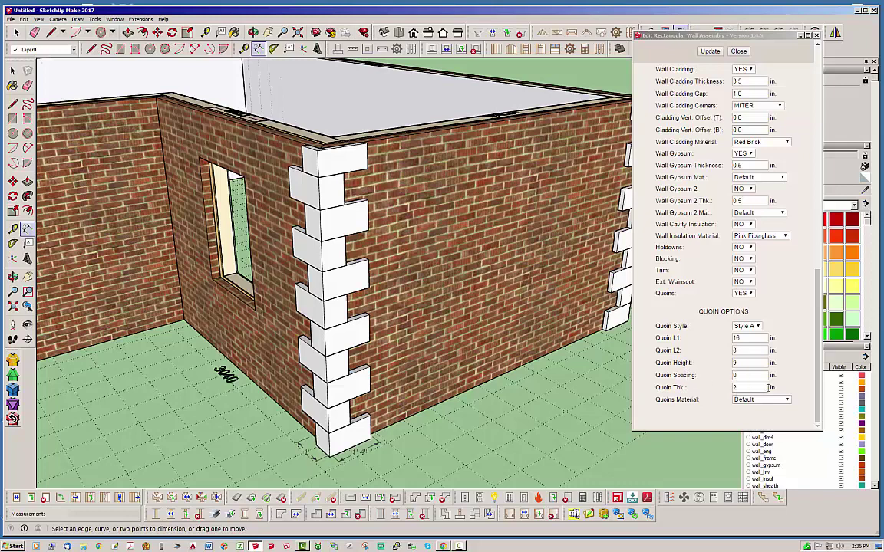
middle_drag(412, 334, 462, 361)
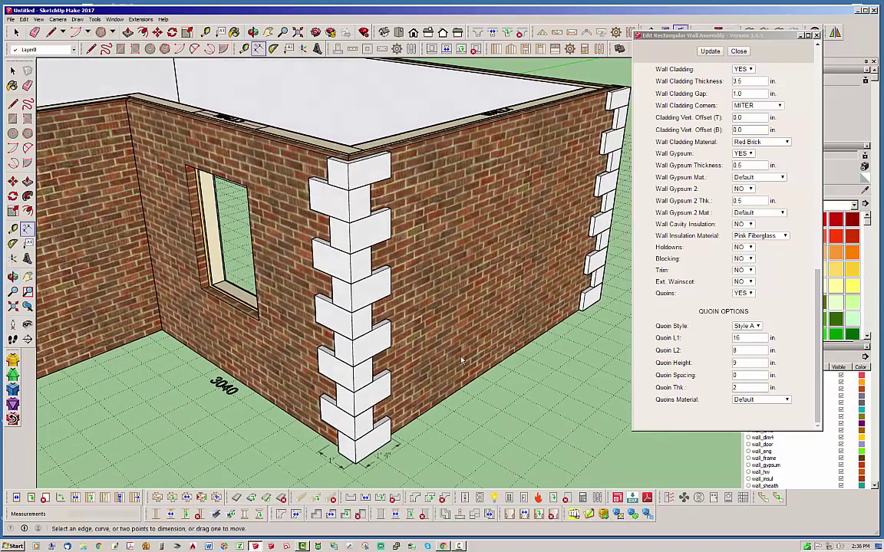
Step: Set WALL4's Quoin Thickness to 1.5 in. and update the wall
double_click(742, 389)
text(1.5)
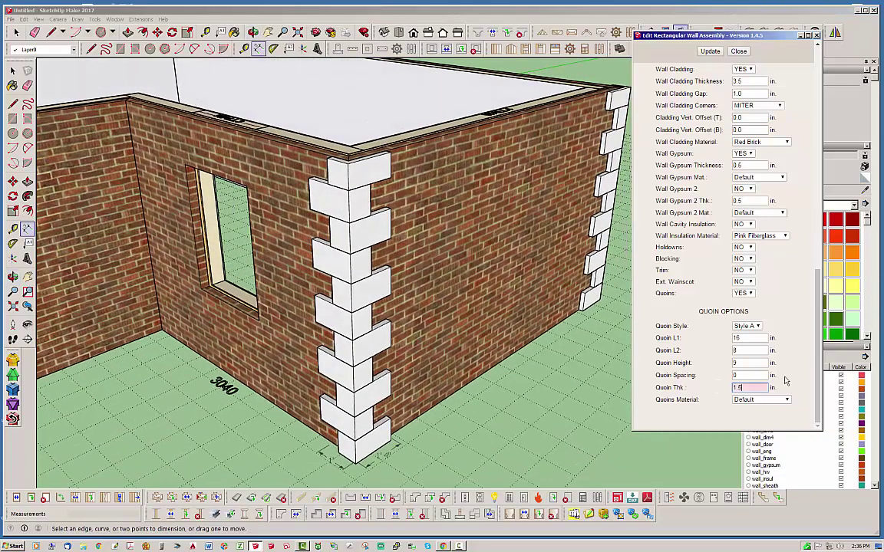
click(712, 51)
Step: Try the stone1 material on WALL4's quoins and update the wall
click(775, 400)
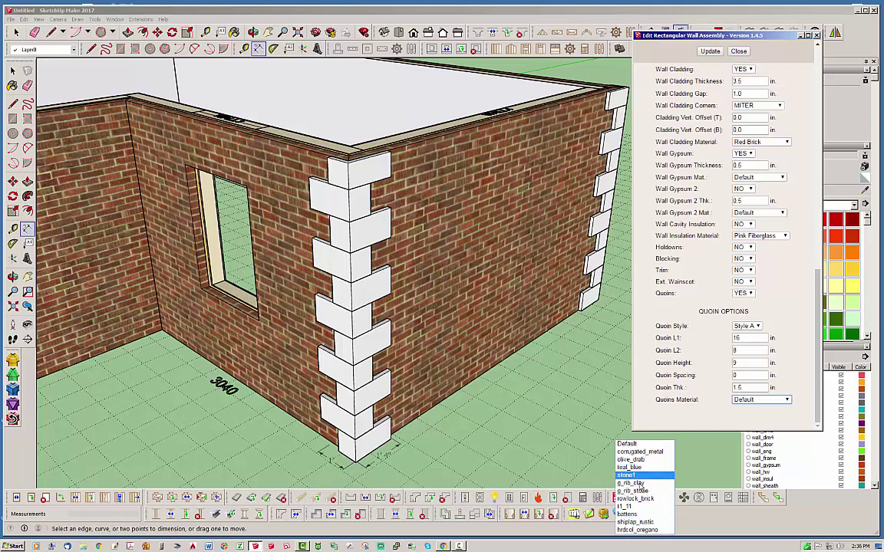
click(786, 399)
click(786, 400)
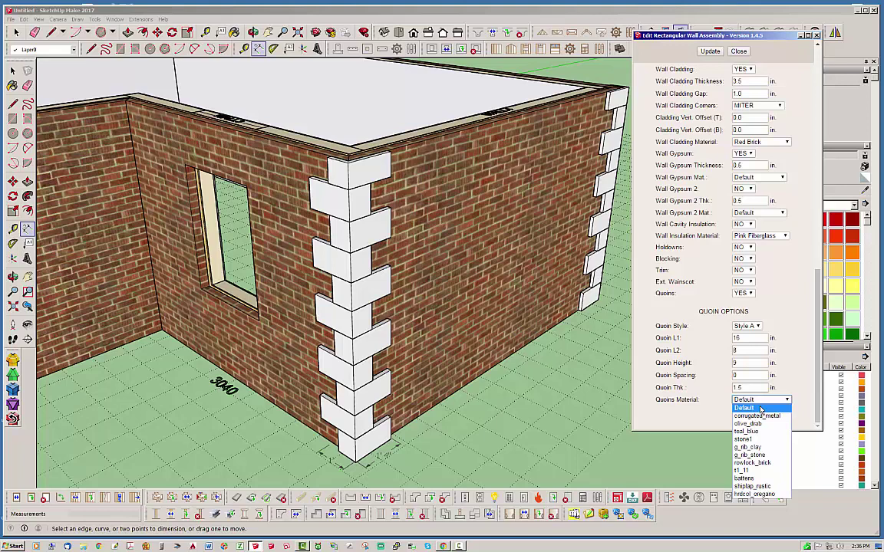
click(743, 439)
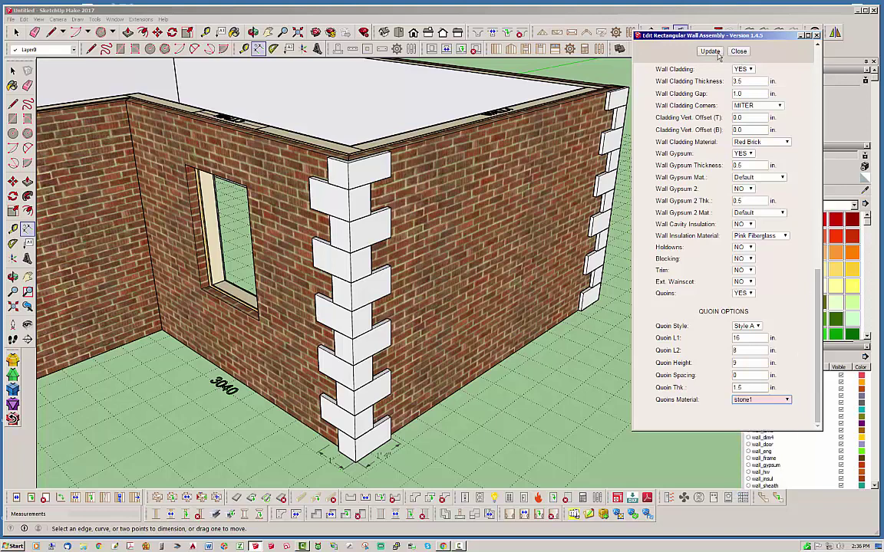
click(717, 54)
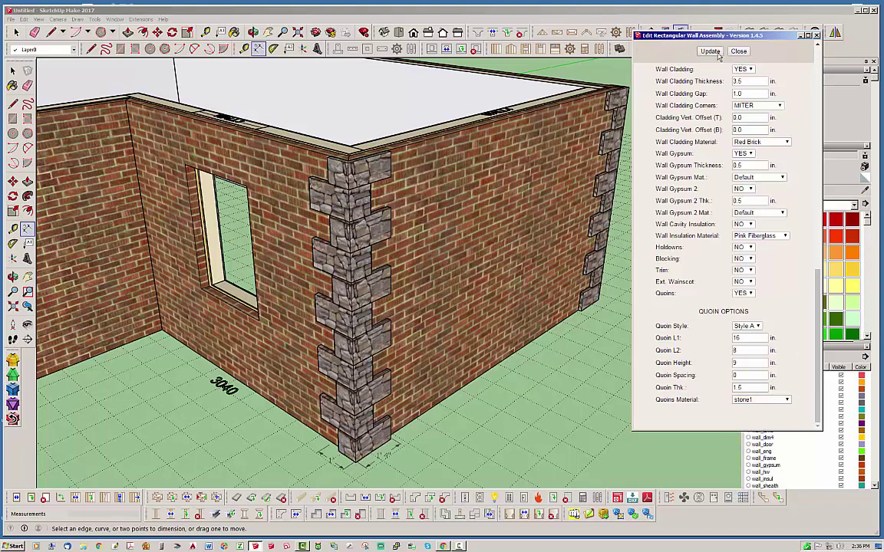
Step: Try the rowlock_brick material on WALL4's quoins and update the wall
click(775, 400)
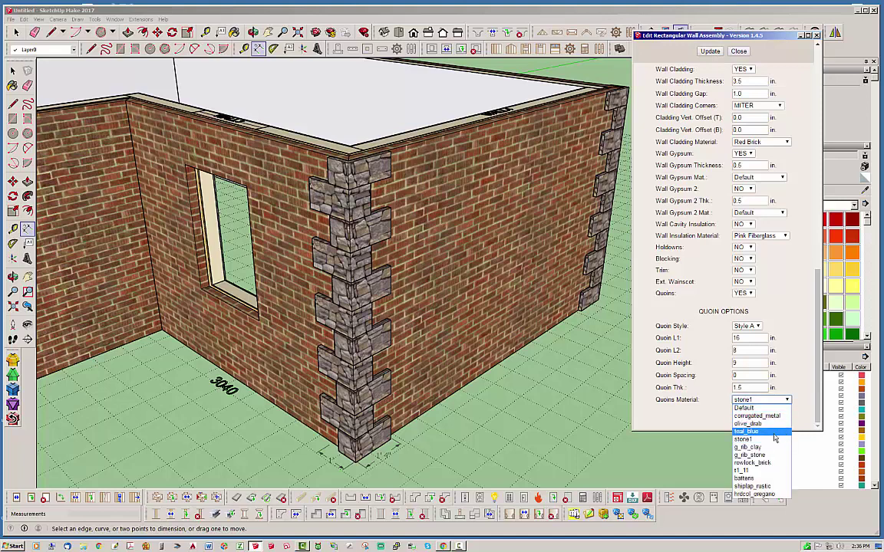
click(752, 463)
click(716, 53)
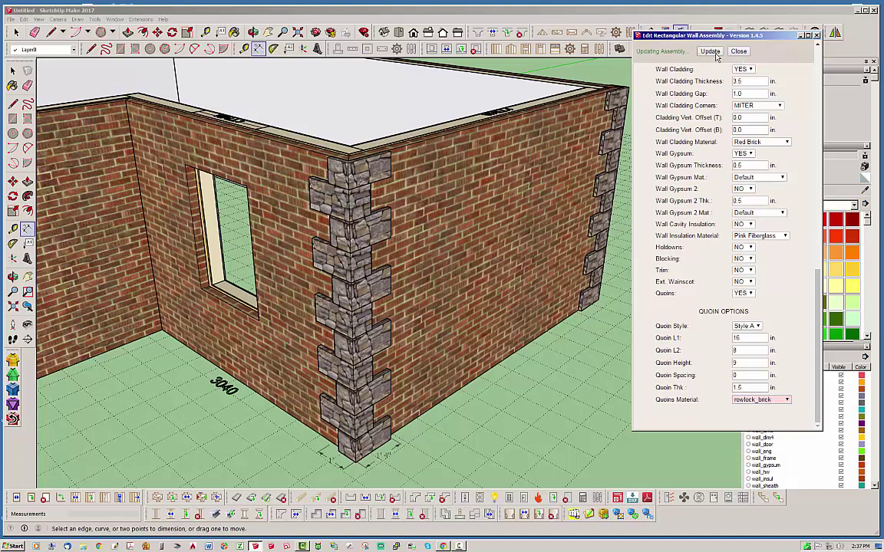
Step: Try the g_rib_stone material on WALL4's quoins and update the wall
click(763, 402)
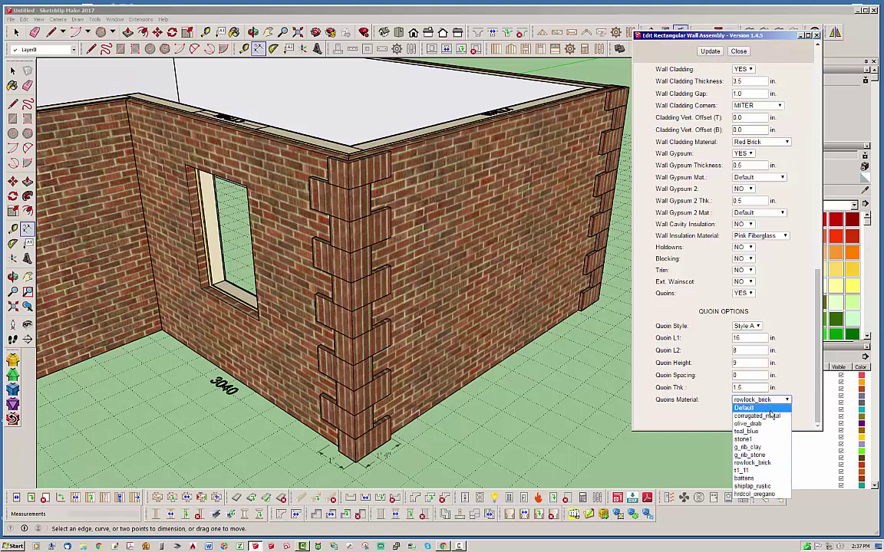
click(754, 460)
click(711, 52)
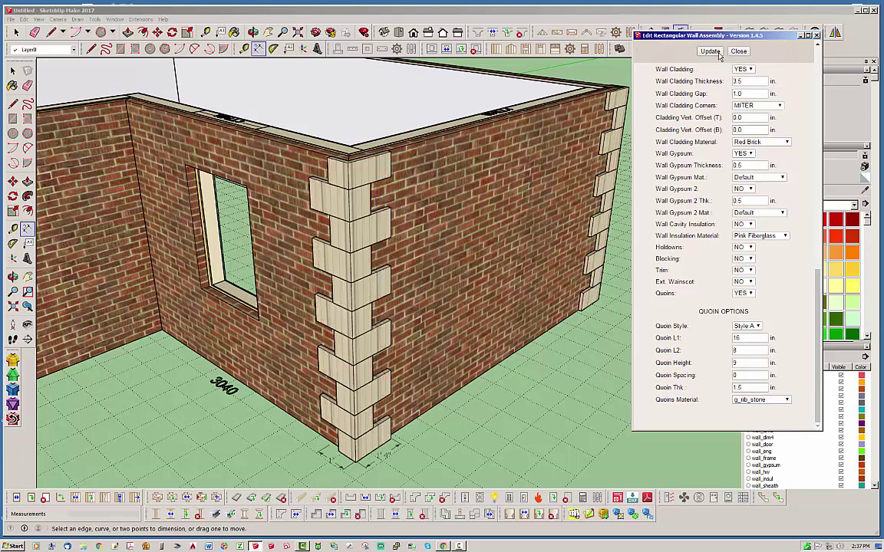
Step: Set WALL4's quoin material back to Default, update the wall and close the wall assembly editor
click(759, 400)
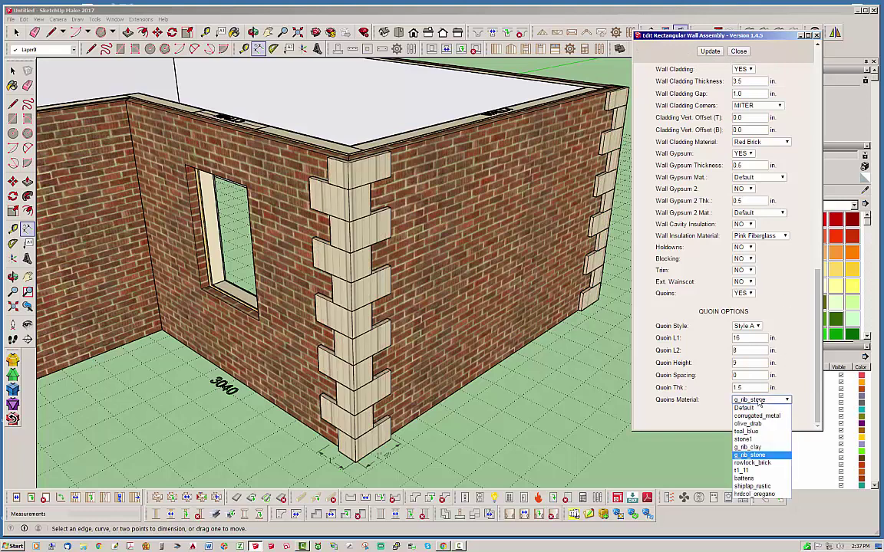
click(744, 408)
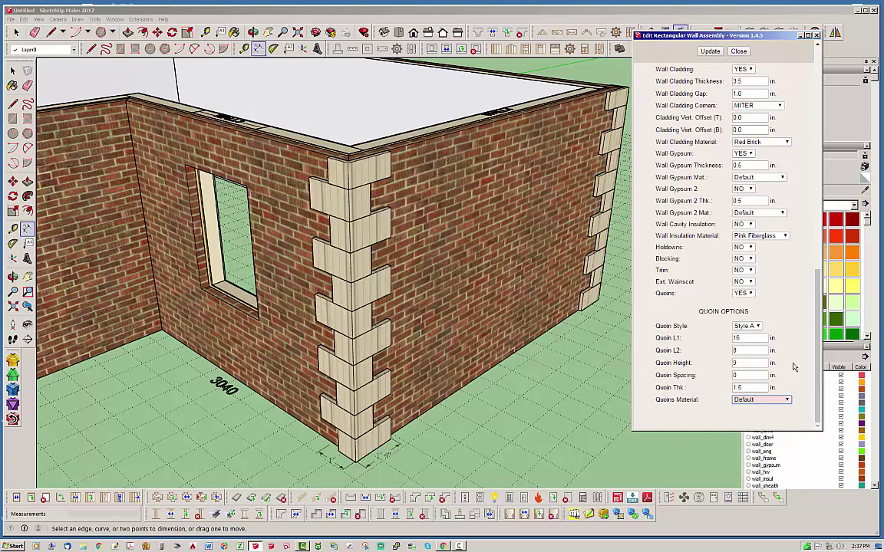
click(710, 51)
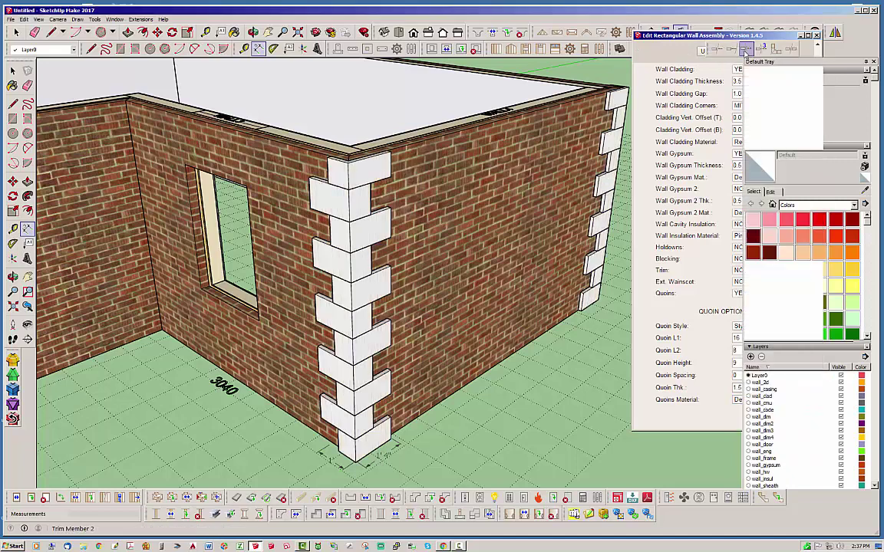
click(738, 51)
Step: Recolor the in-model medeek_quoin material to hue 24, saturation 16 and luminance 75
click(772, 204)
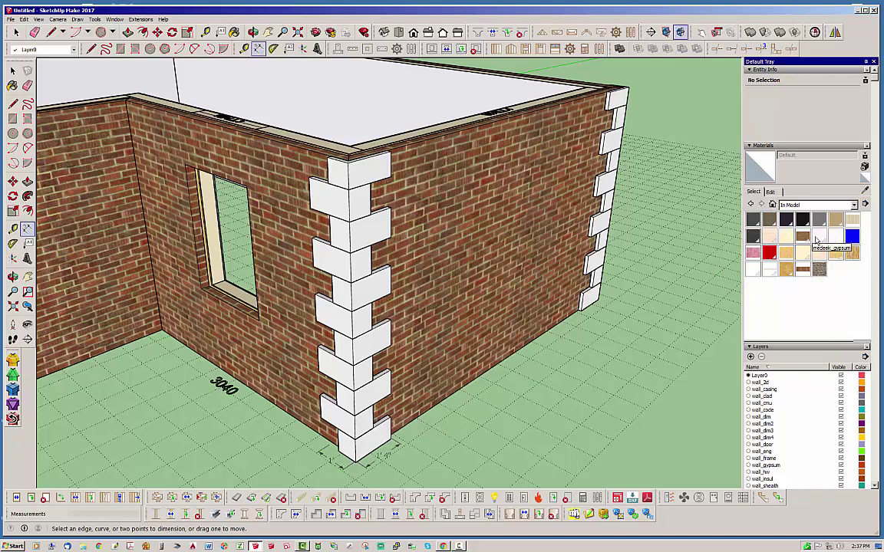
click(755, 271)
click(776, 193)
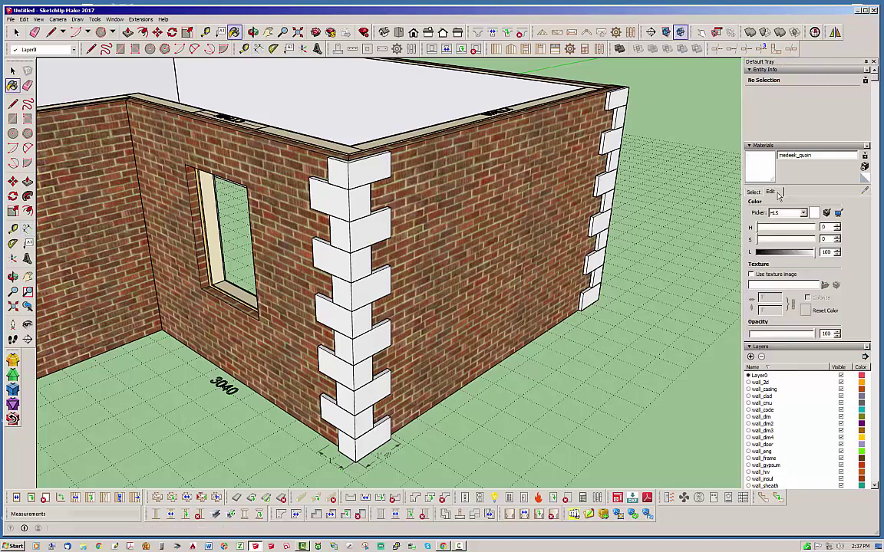
click(802, 253)
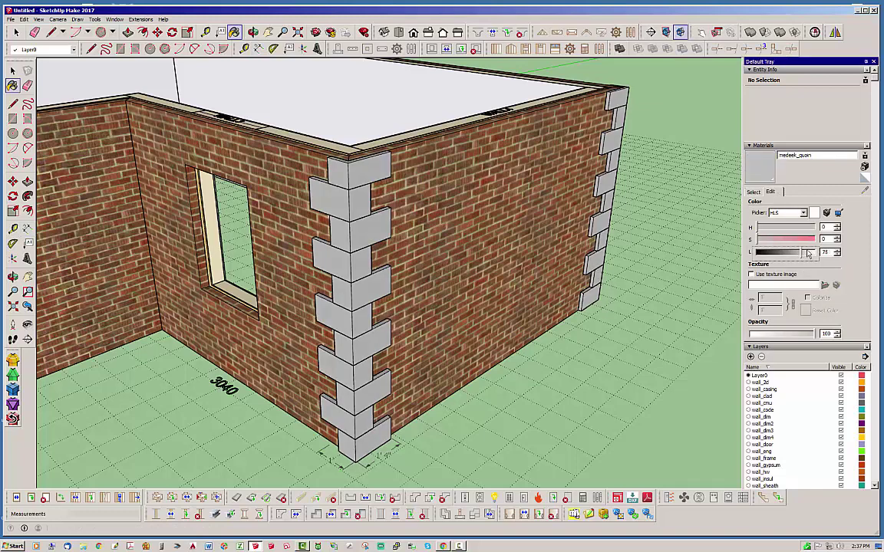
click(767, 240)
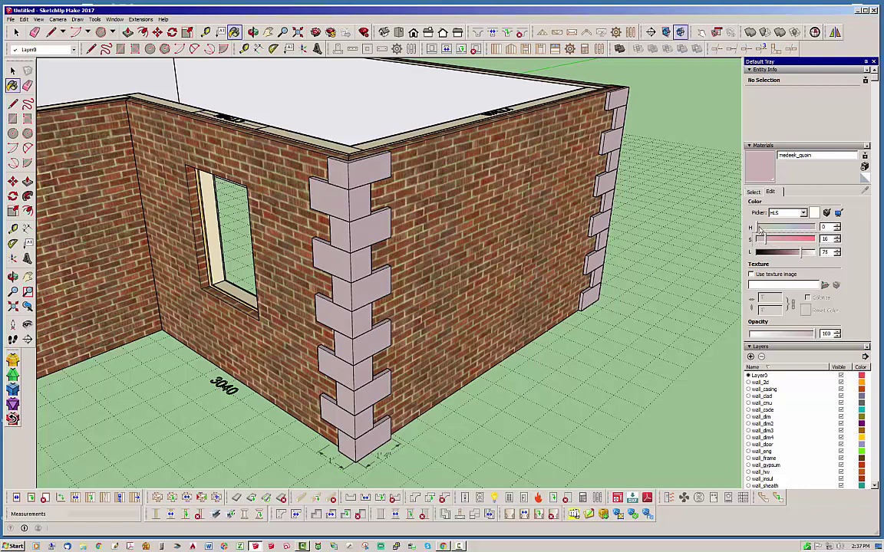
click(760, 228)
click(15, 32)
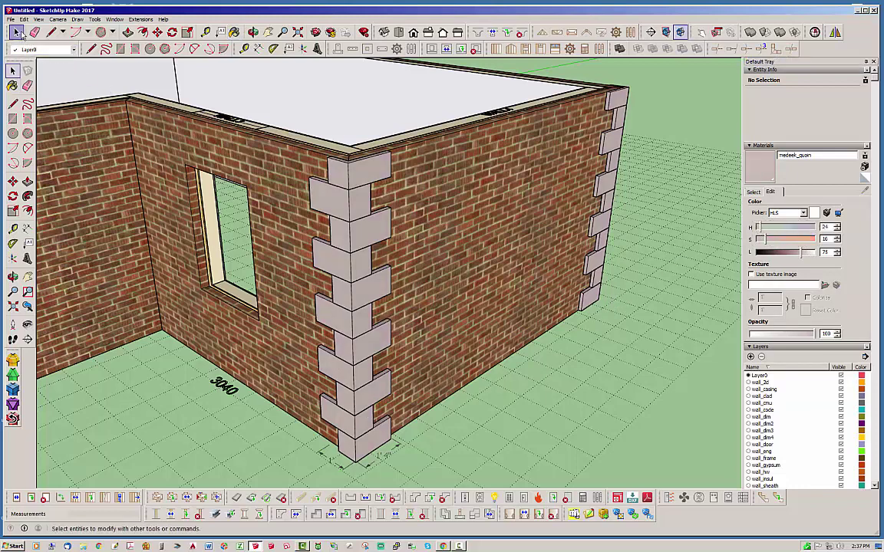
Step: Inspect the recolored quoins around the building, selecting WALL4 and the adjoining window wall to see which one the corner quoins belong to
middle_drag(556, 332, 598, 379)
middle_drag(489, 301, 539, 285)
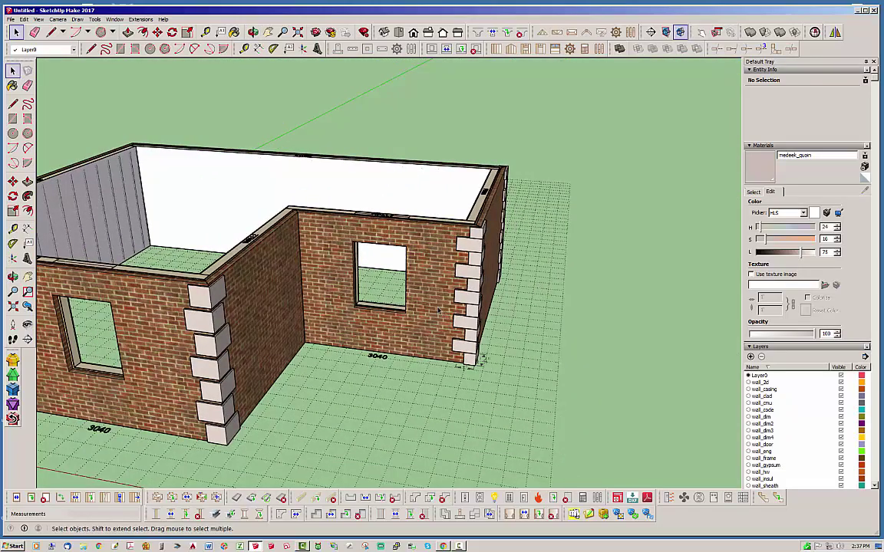
middle_drag(387, 265, 376, 272)
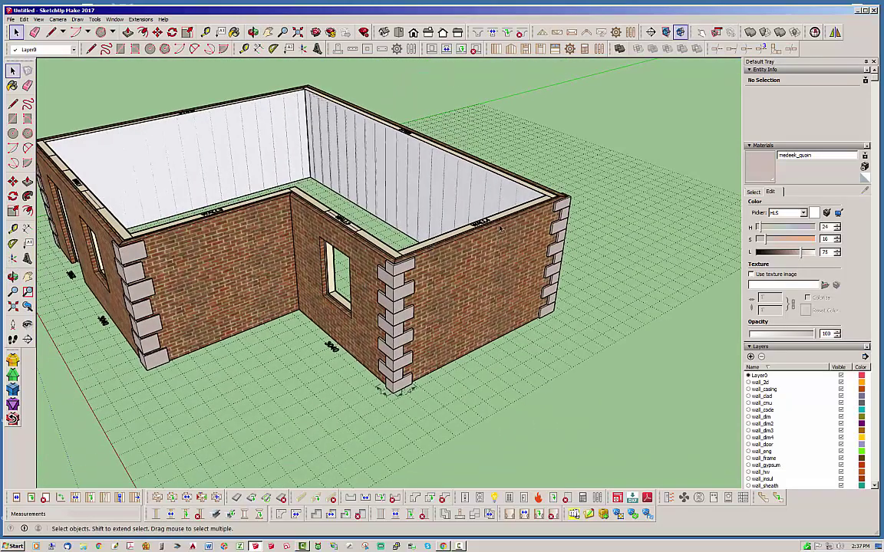
scroll(451, 207, up, 2)
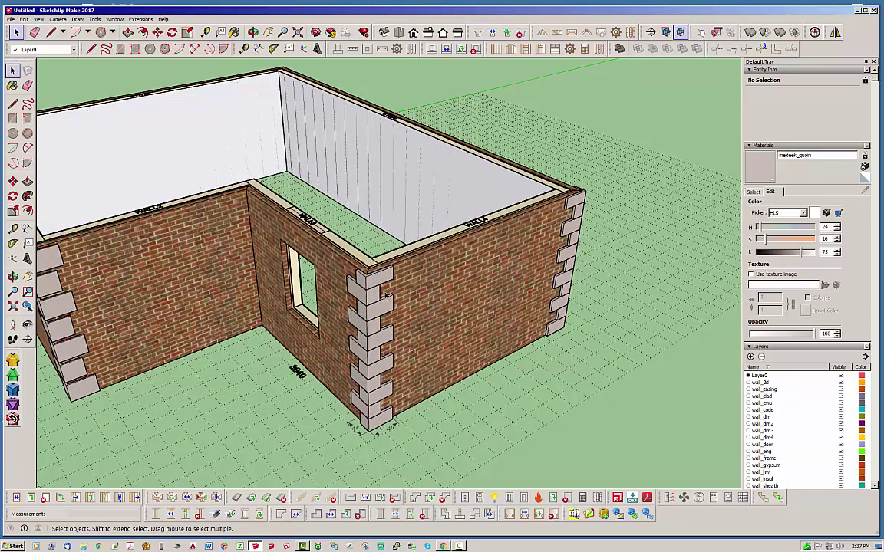
click(417, 247)
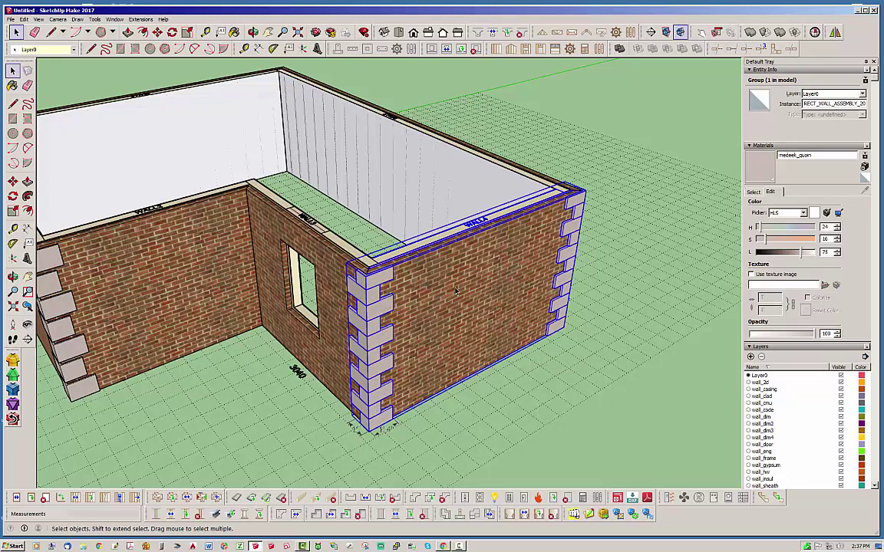
click(341, 261)
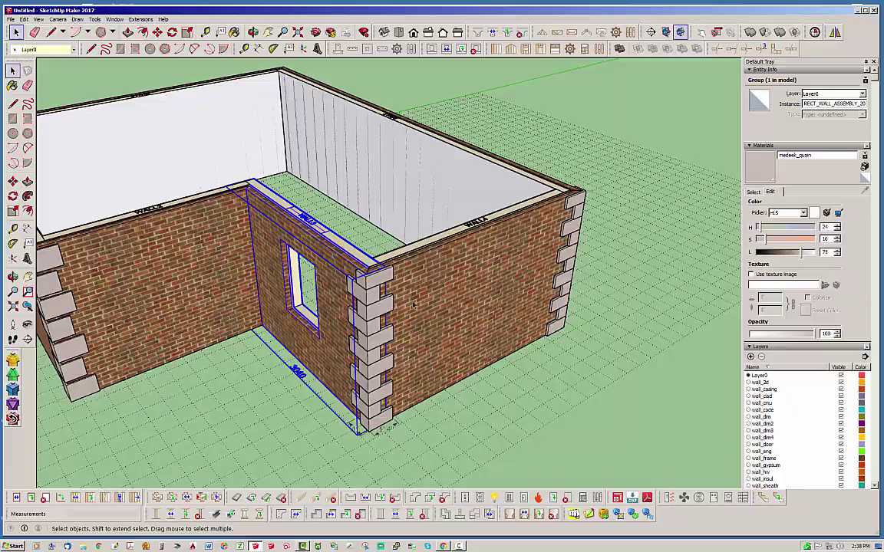
Step: Clear the selection and compare the spaced quoins on the other outside corner with WALL4's stacked quoins from several sides
middle_drag(384, 273, 558, 351)
click(624, 397)
scroll(607, 312, down, 4)
middle_drag(351, 160, 451, 301)
scroll(303, 287, up, 3)
middle_drag(225, 284, 408, 261)
scroll(330, 257, up, 4)
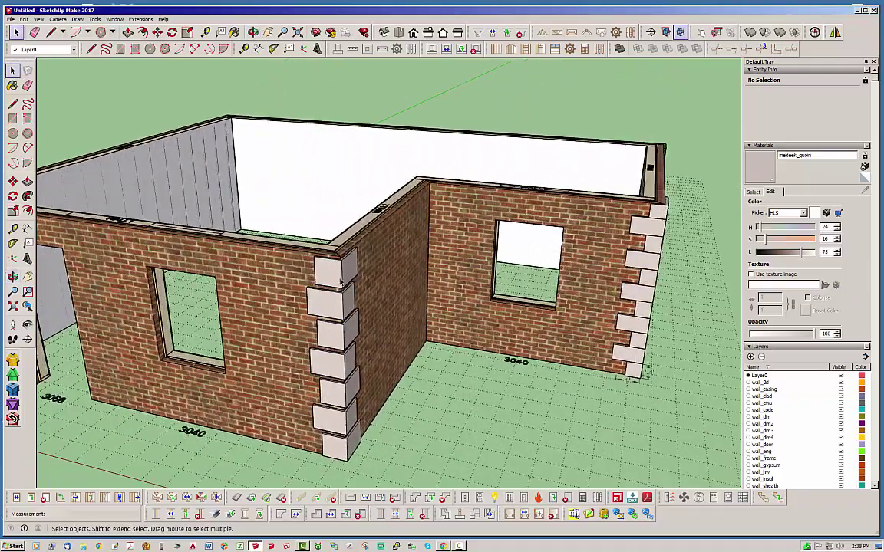
scroll(339, 258, up, 2)
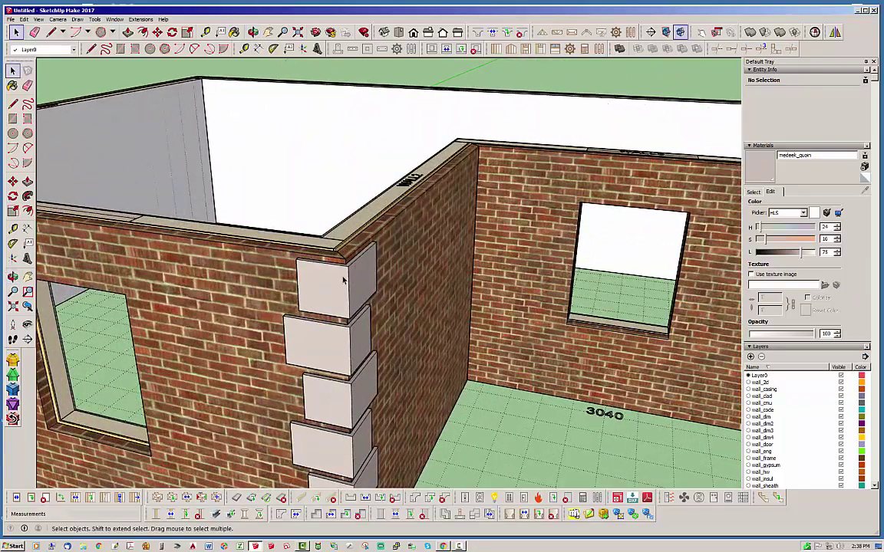
middle_drag(344, 280, 201, 285)
scroll(174, 295, down, 3)
middle_drag(541, 295, 444, 324)
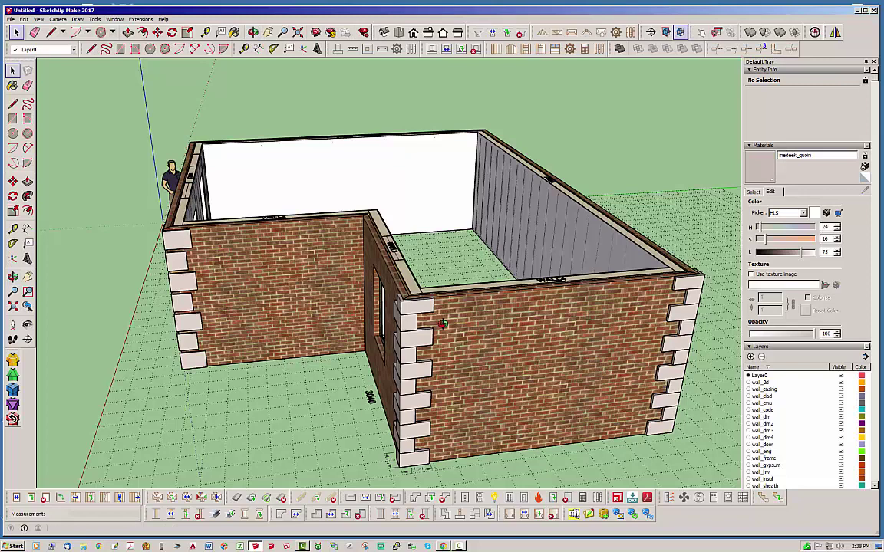